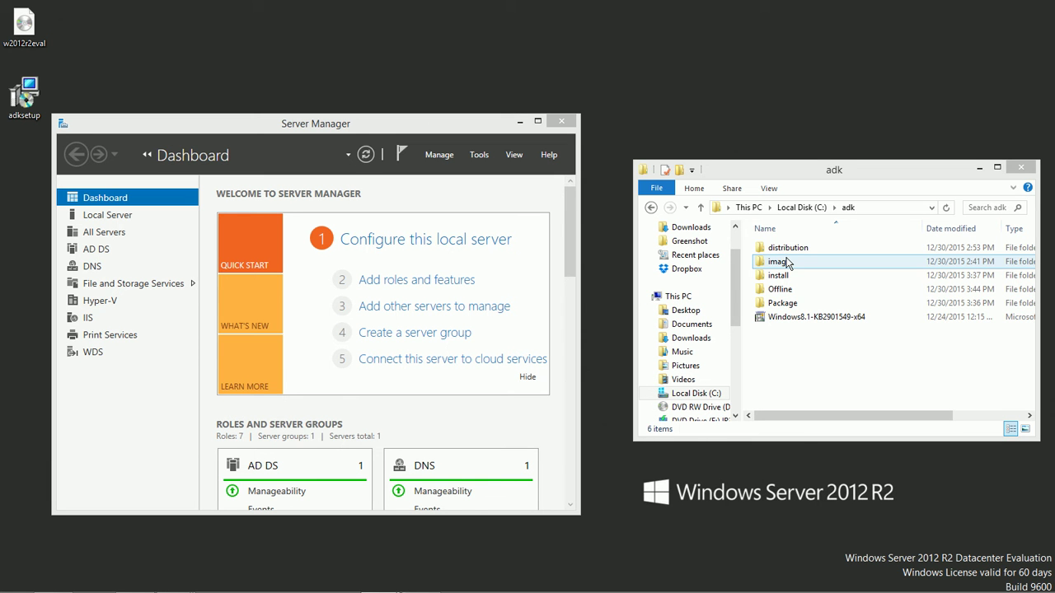
# Select the Windows8.1-KB2901549-x64 update file and check install.wim in the image folder.
pyautogui.click(818, 318)
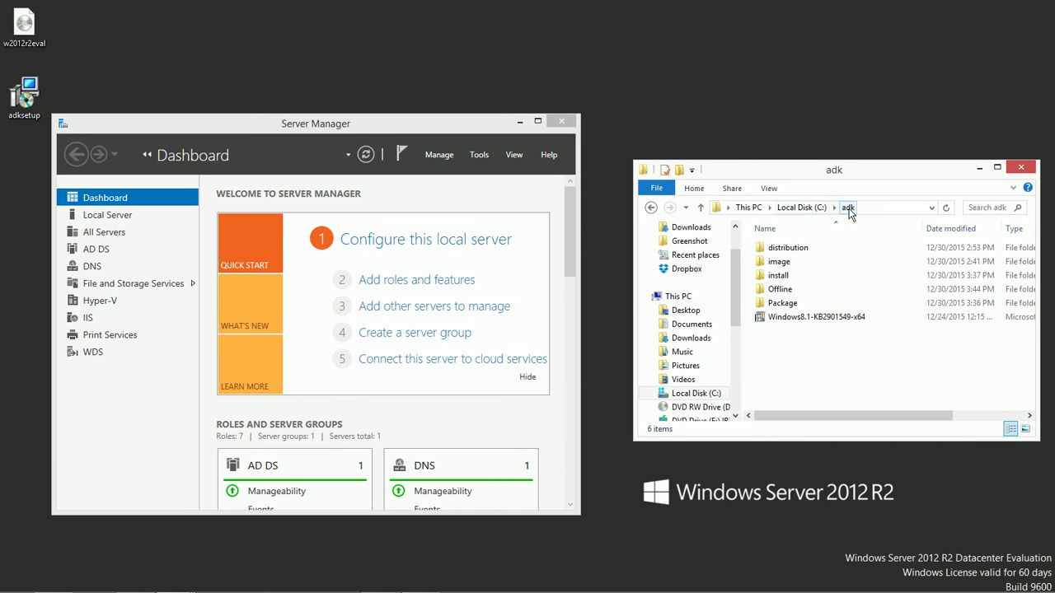
pyautogui.doubleClick(779, 261)
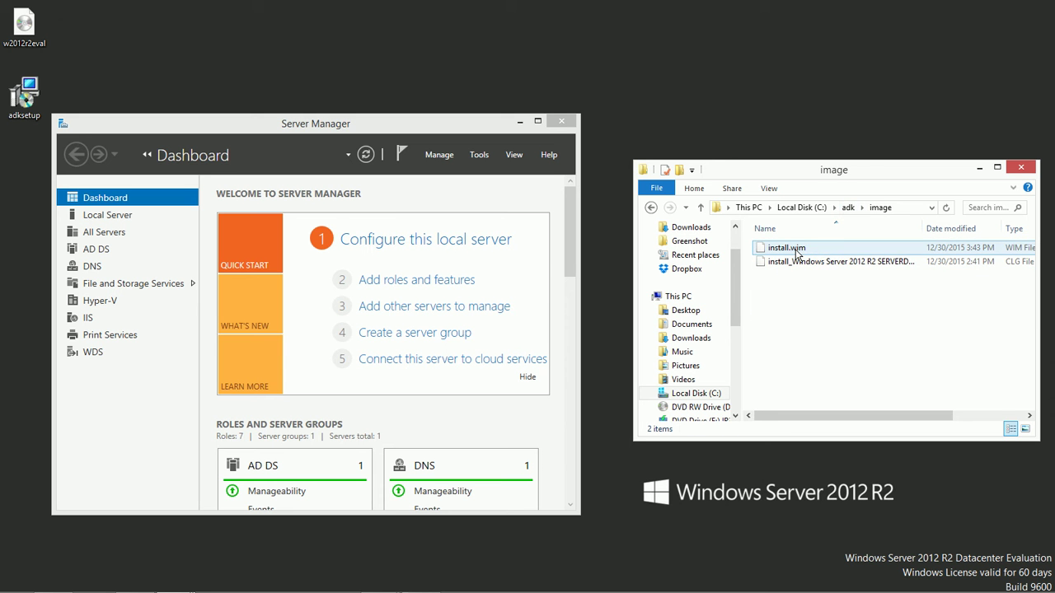
pyautogui.click(847, 207)
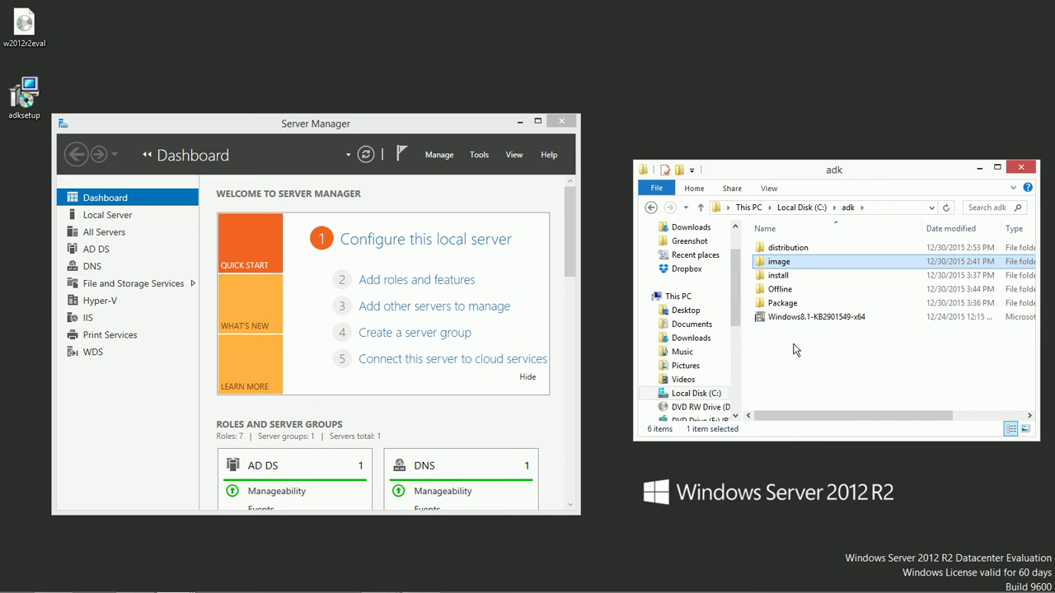
pyautogui.doubleClick(795, 263)
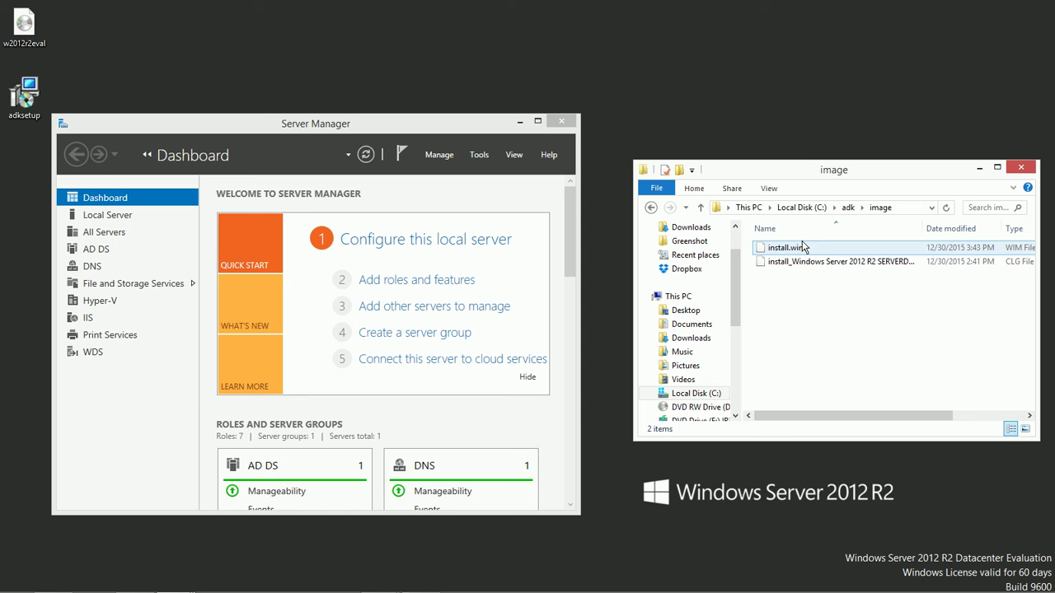
pyautogui.click(848, 207)
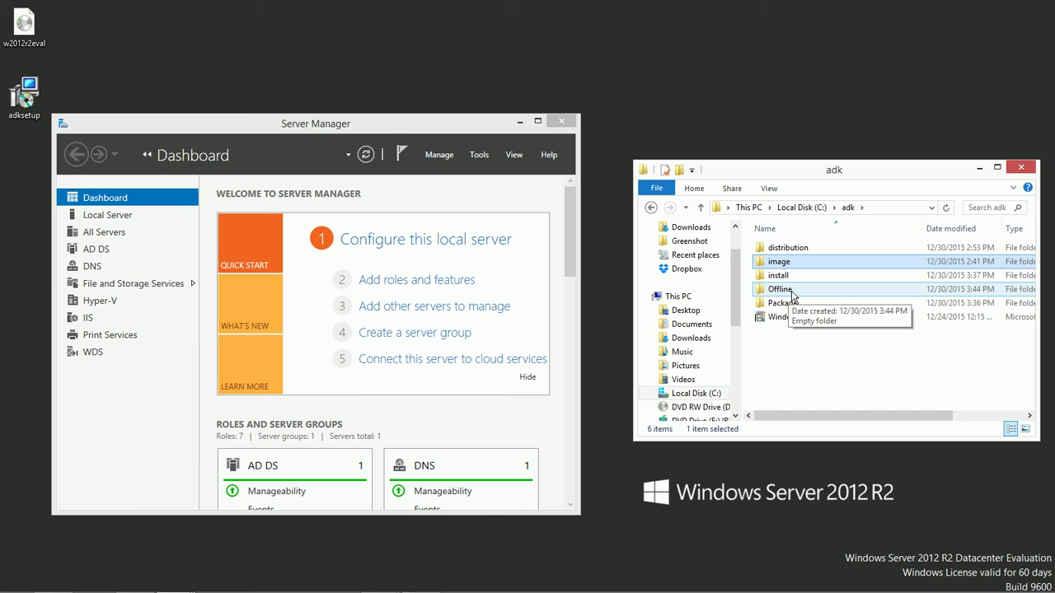
pyautogui.doubleClick(793, 262)
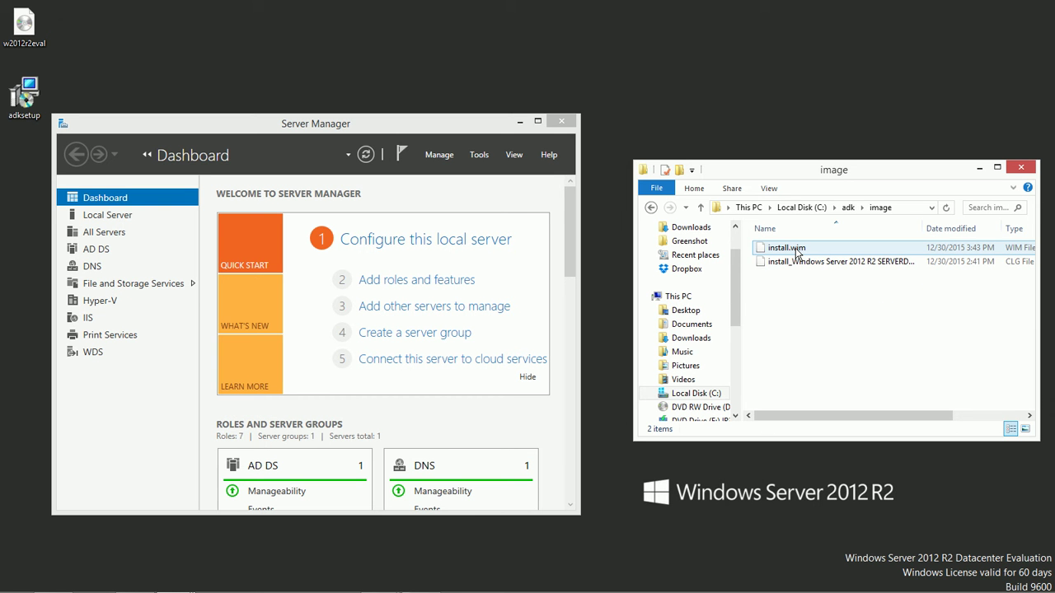
pyautogui.click(848, 207)
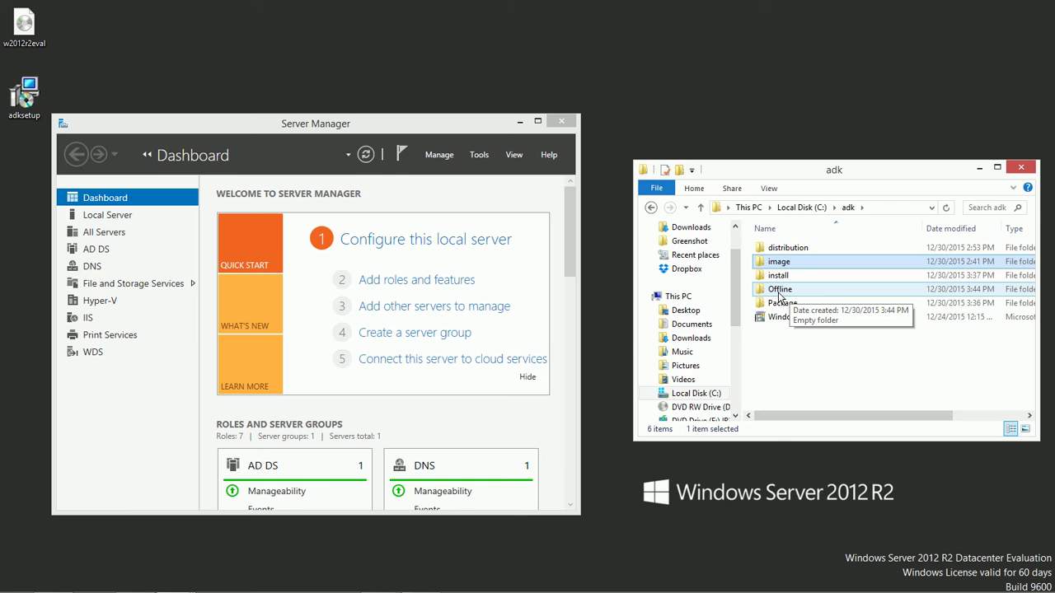
# Launch Command Prompt as administrator from a cmd search.
pyautogui.press('super')
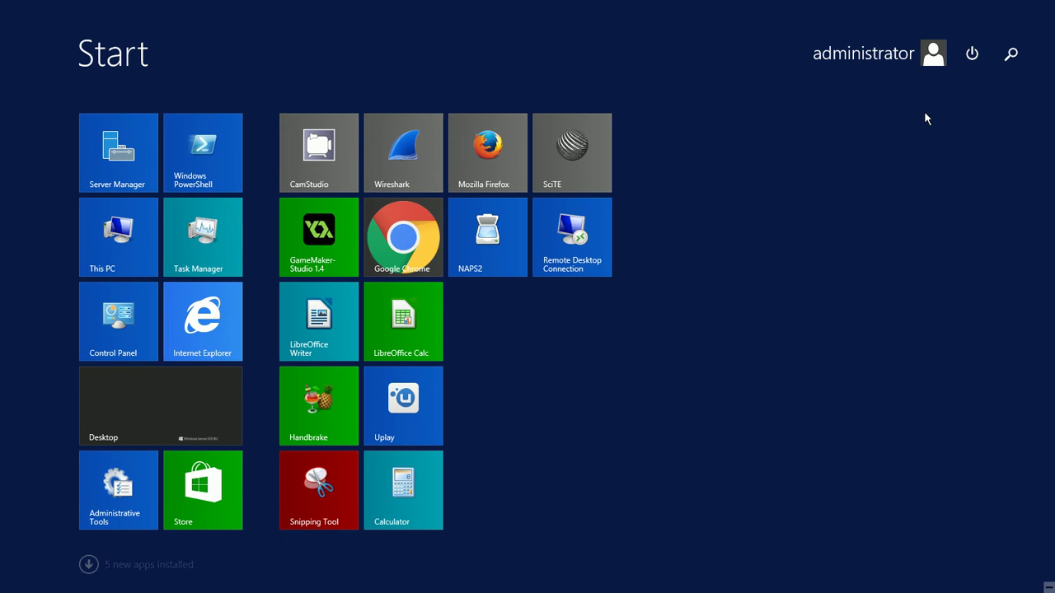
pyautogui.press('super+s')
pyautogui.write('cmd')
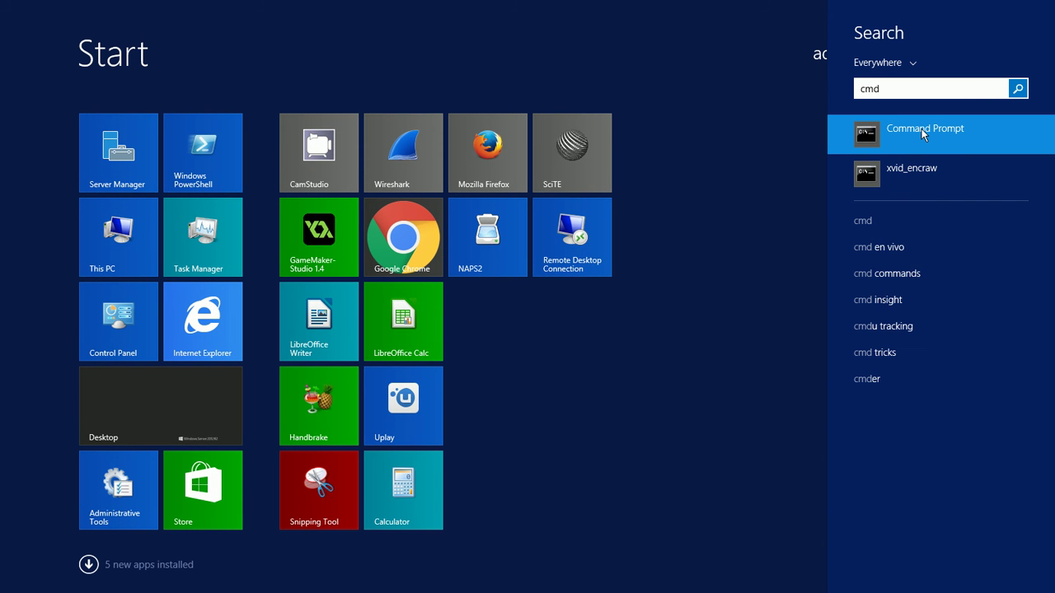
pyautogui.rightClick(923, 135)
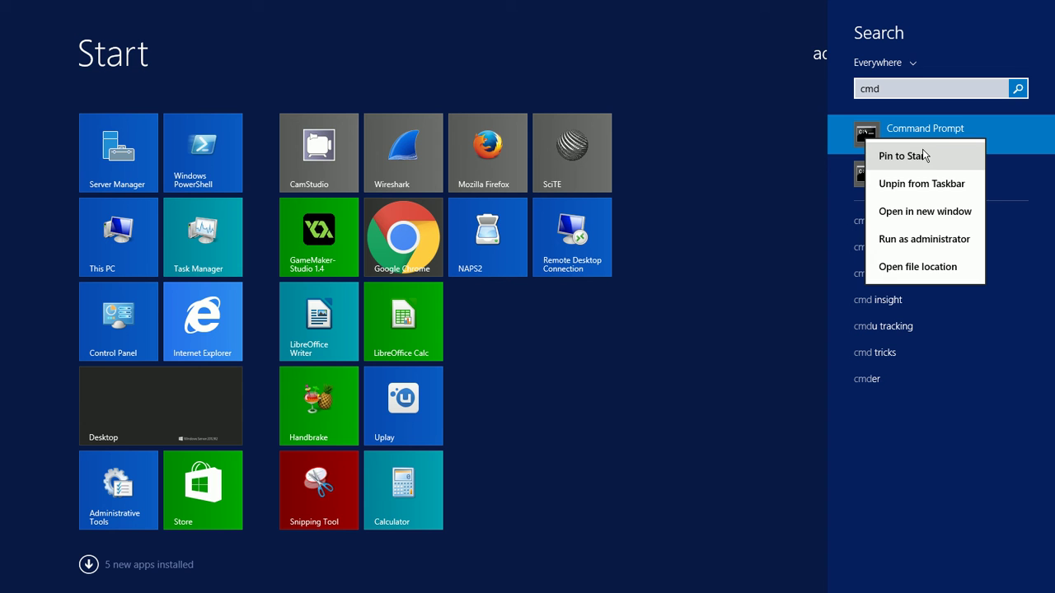
pyautogui.click(923, 241)
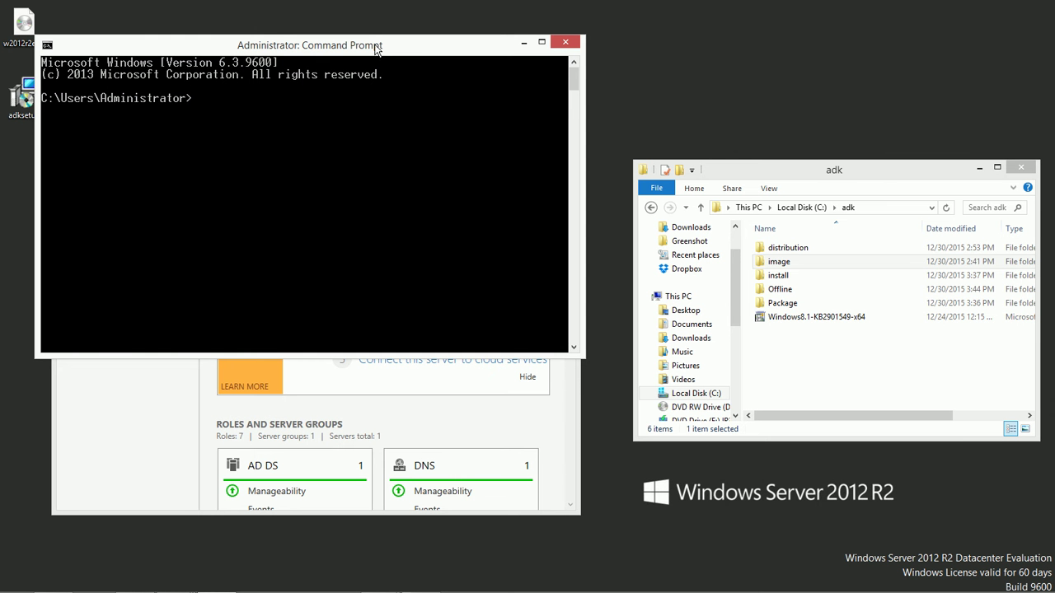
# Change the working directory to C:\adk with cd\ and cd adk.
pyautogui.write('cd\\')
pyautogui.press('Return')
pyautogui.write('cd adk')
pyautogui.press('Return')
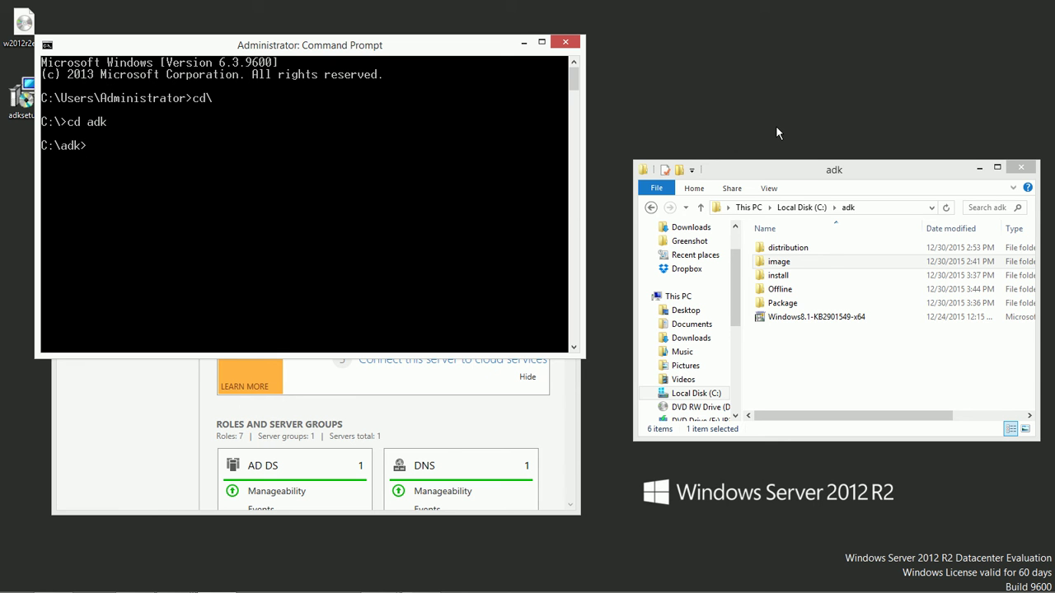
# Run Windows8.1-KB2901549-x64.msu /extract:c:\adk\Package to unpack the update into Package.
pyautogui.click(901, 416)
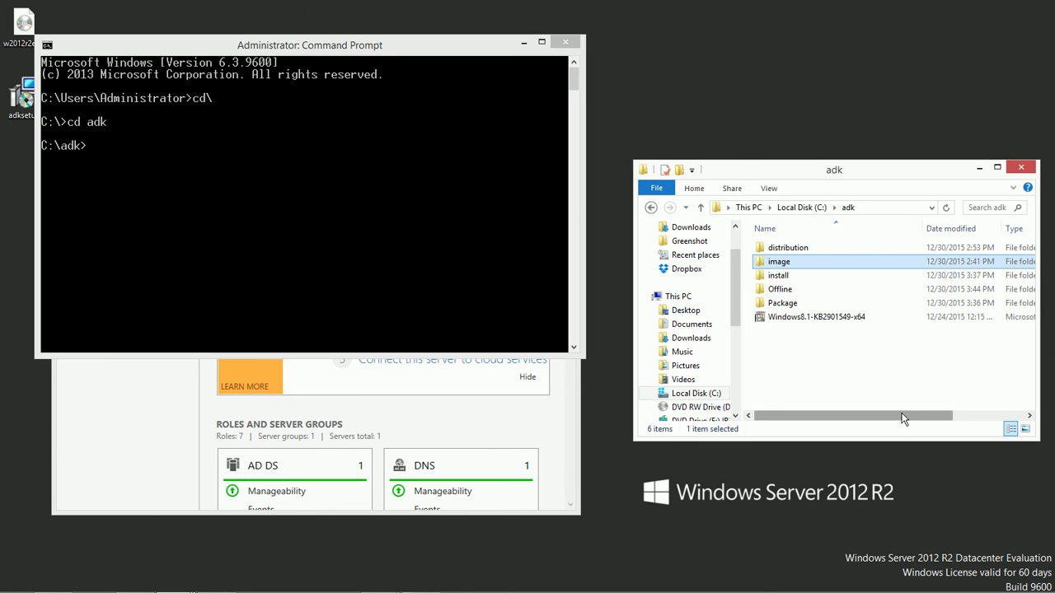
pyautogui.moveTo(902, 416); pyautogui.dragTo(879, 418)
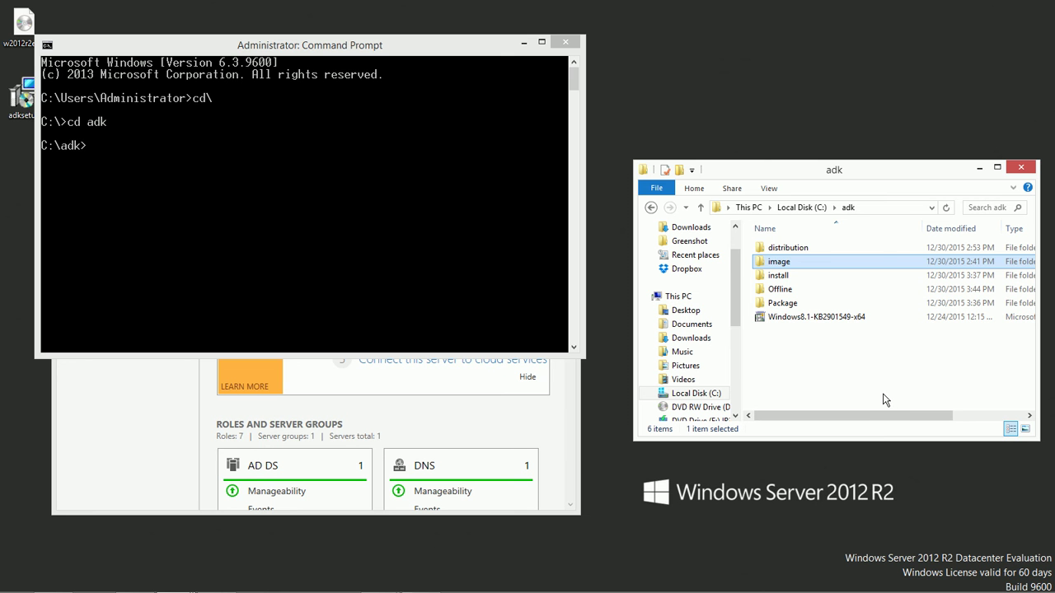
pyautogui.click(475, 243)
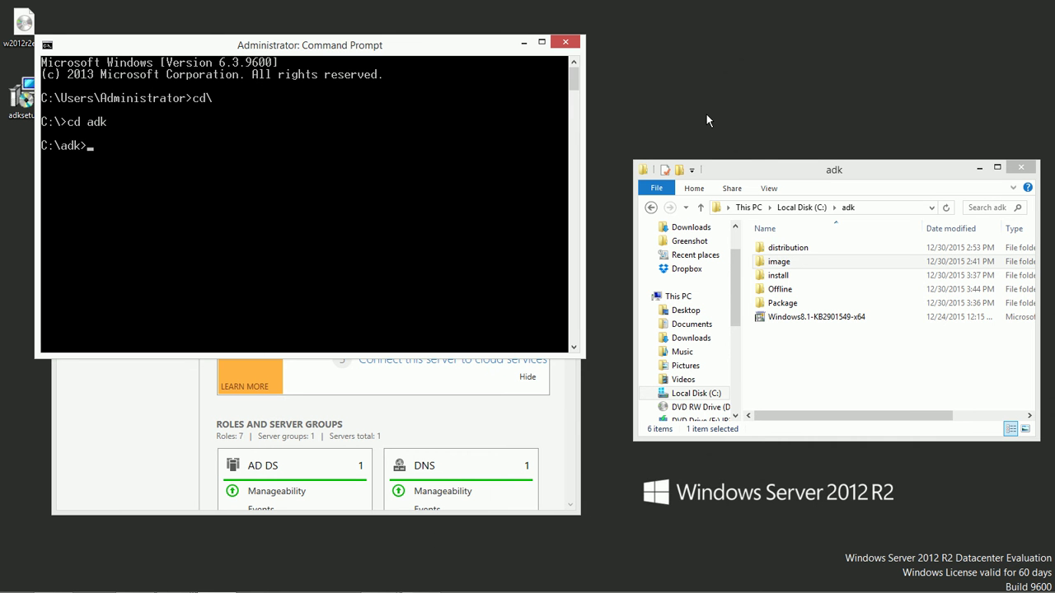
pyautogui.write('windo')
pyautogui.press('Tab')
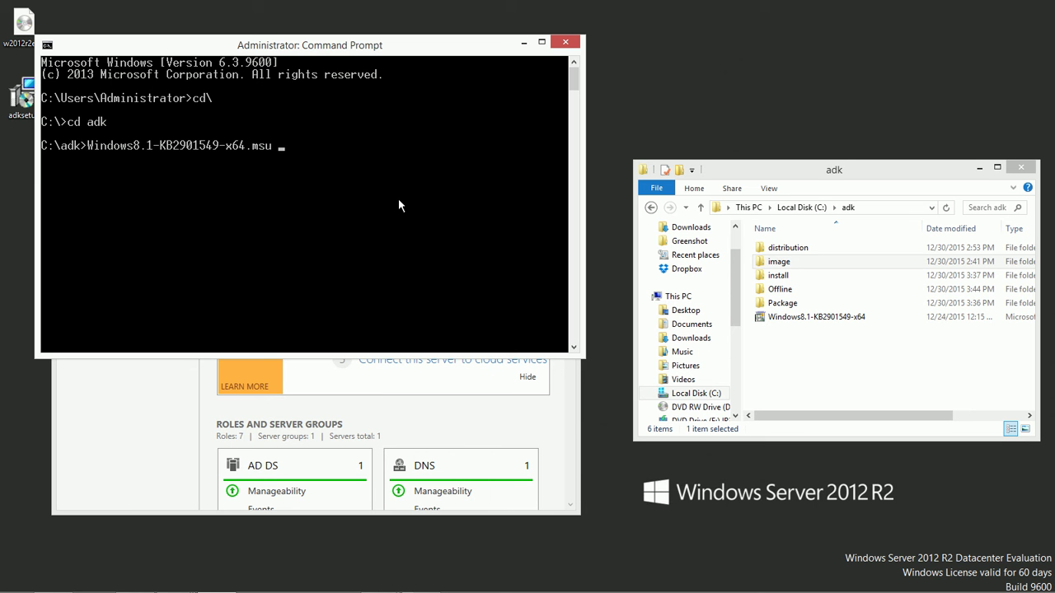
pyautogui.write('/extract')
pyautogui.write(':c:\\adk\\Package')
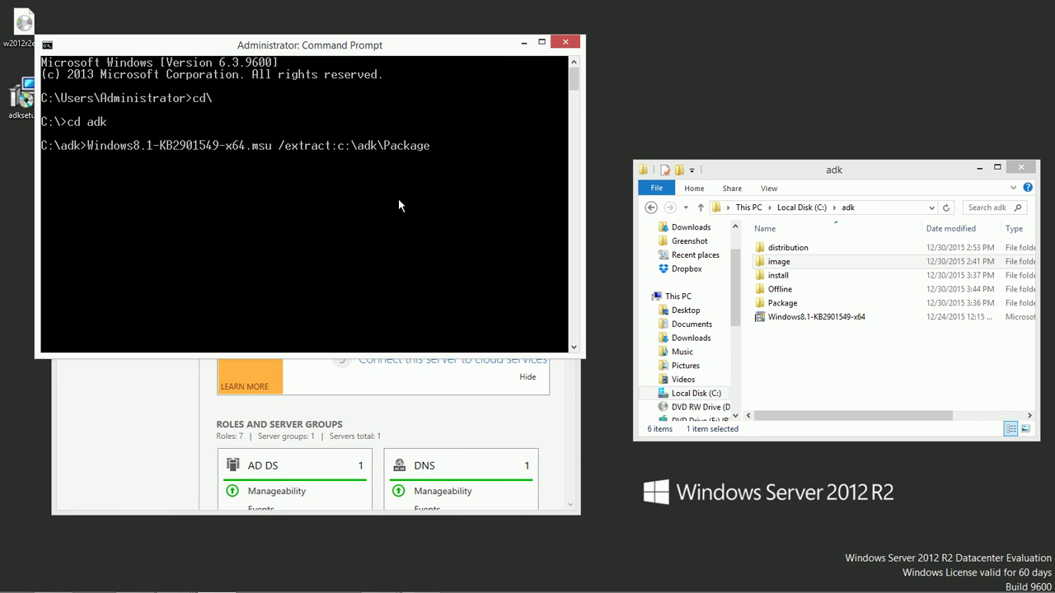
pyautogui.press('Return')
pyautogui.doubleClick(786, 306)
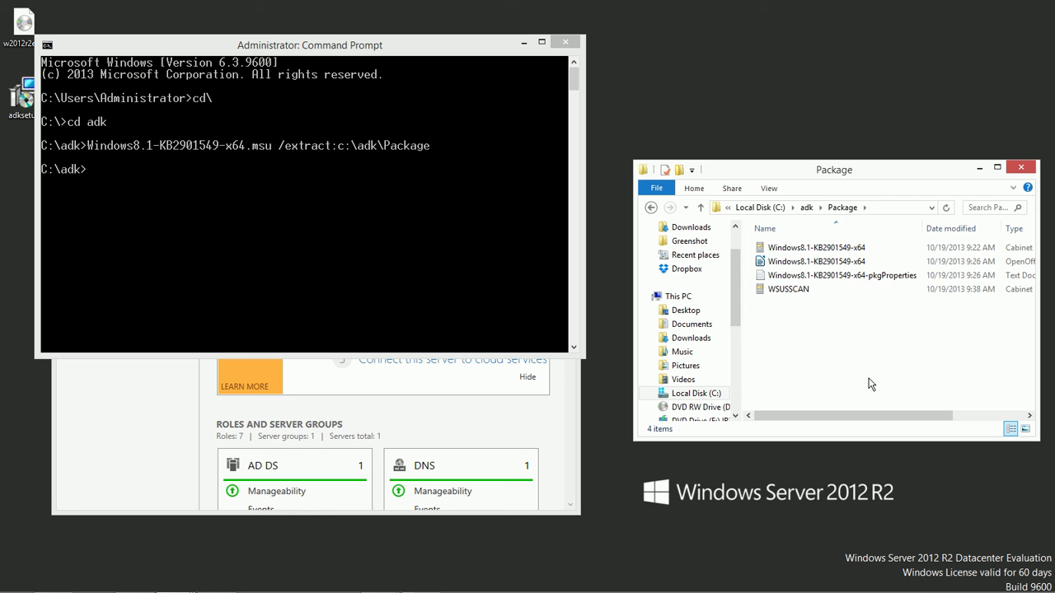
pyautogui.click(806, 208)
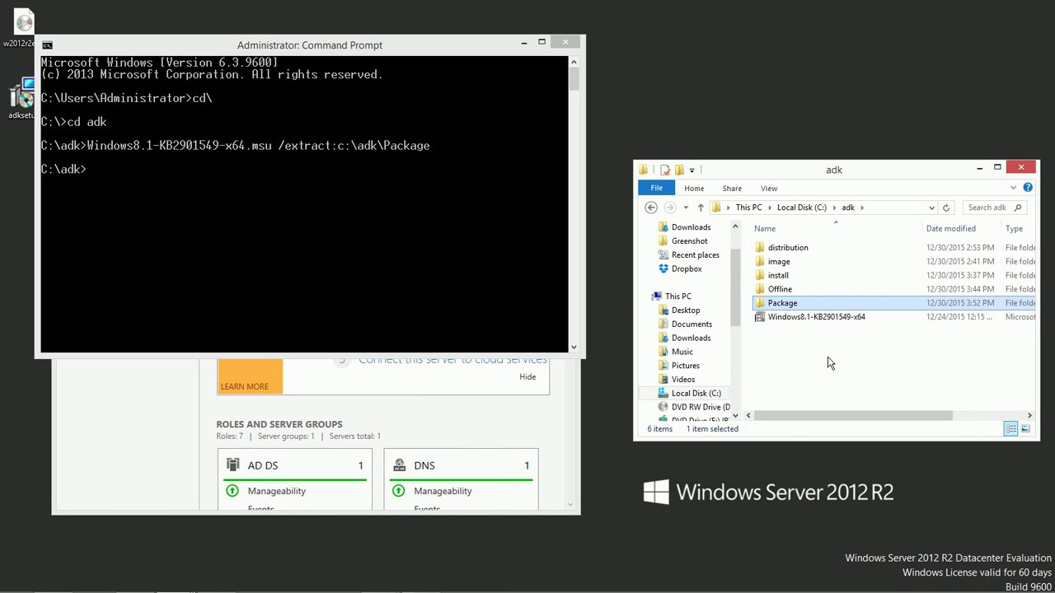
pyautogui.click(401, 226)
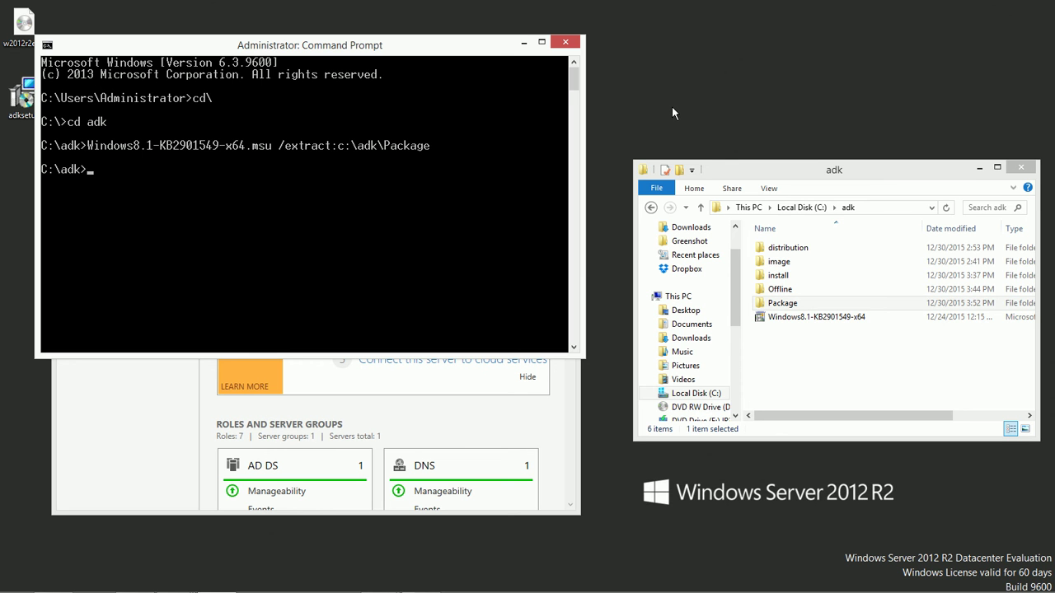
# Open Windows Deployment Services and list the images in the WindowsServer install image group.
pyautogui.click(137, 410)
pyautogui.click(478, 155)
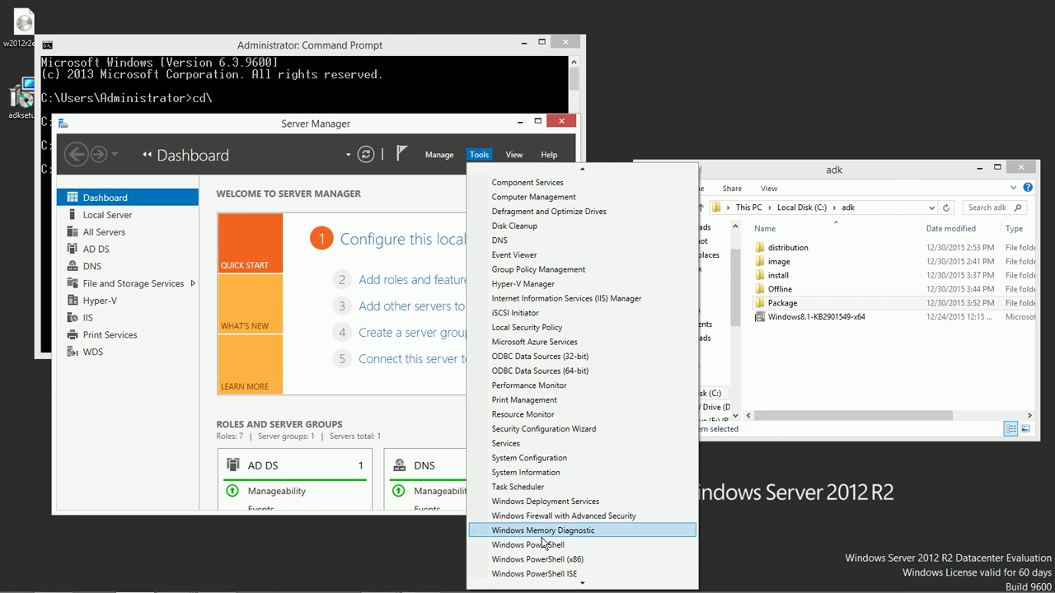
pyautogui.moveTo(550, 579)
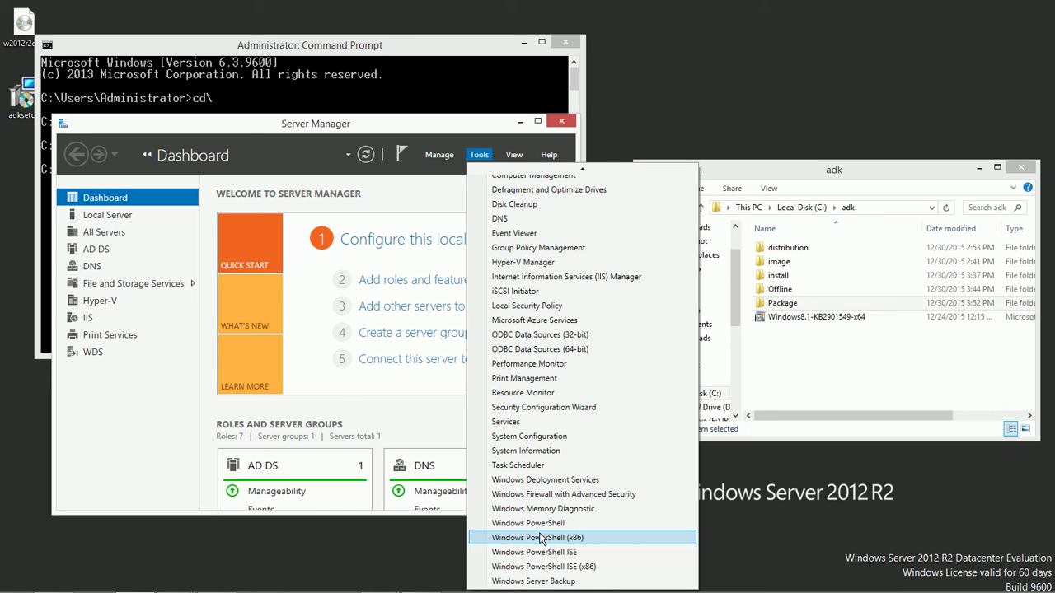
pyautogui.click(540, 479)
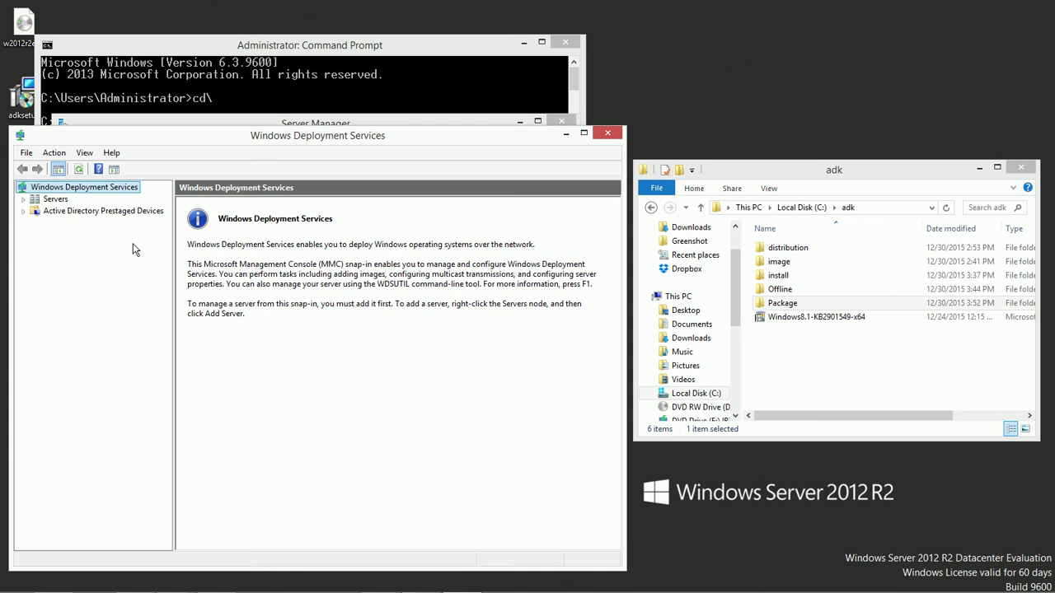
pyautogui.click(23, 198)
pyautogui.click(36, 211)
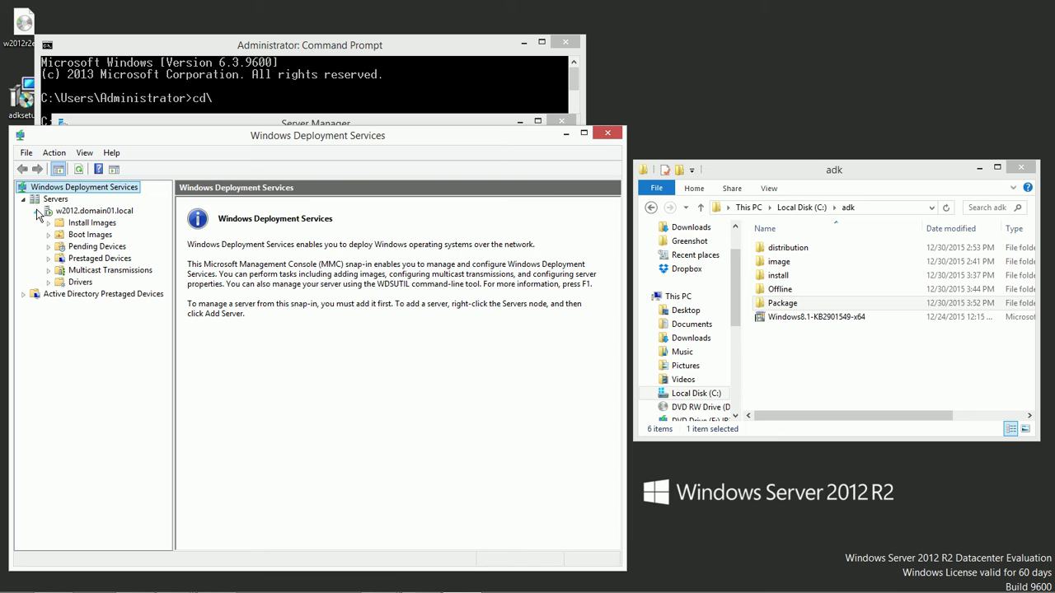
pyautogui.click(47, 223)
pyautogui.click(82, 224)
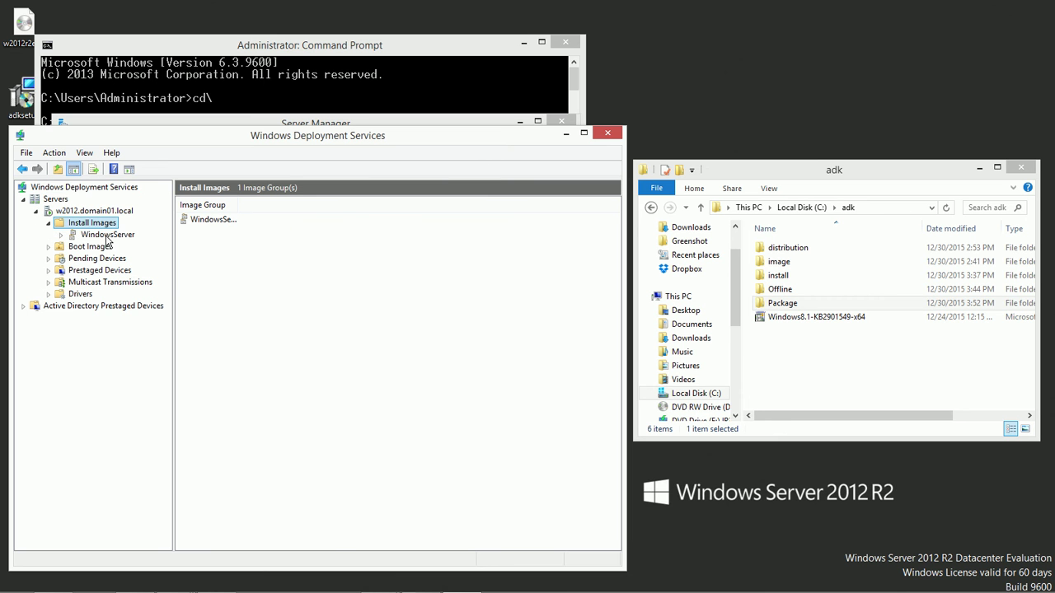
pyautogui.click(92, 236)
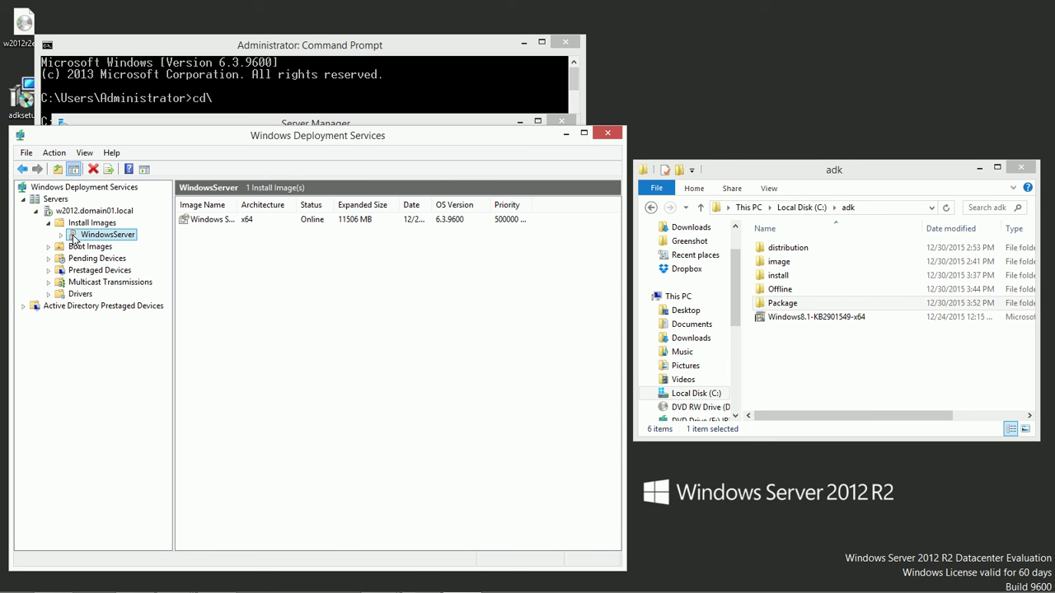
pyautogui.moveTo(237, 205); pyautogui.dragTo(295, 216)
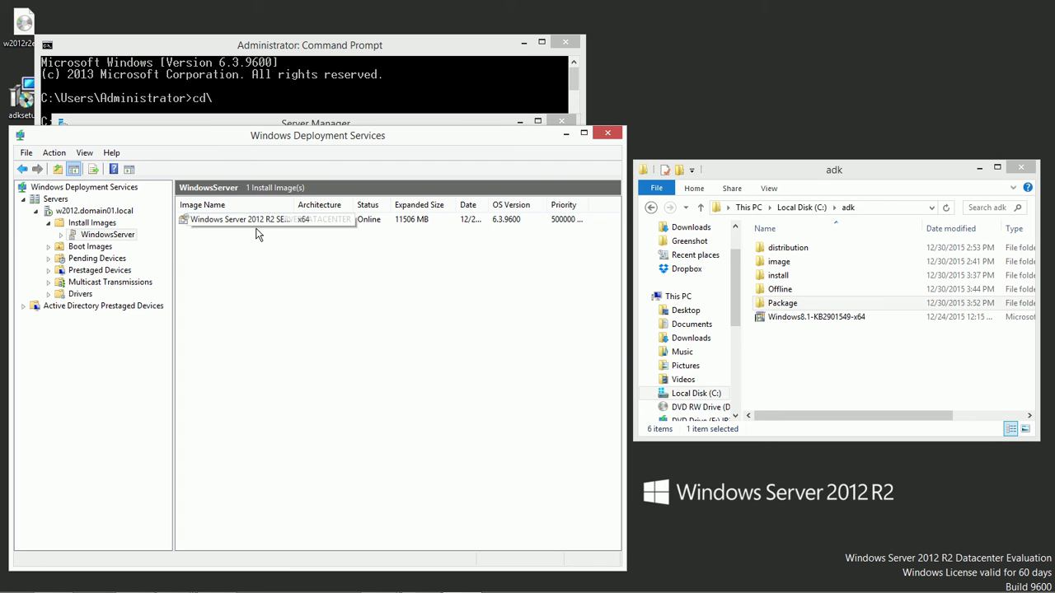
# Disable the Windows Server install image so its status becomes Offline.
pyautogui.rightClick(205, 221)
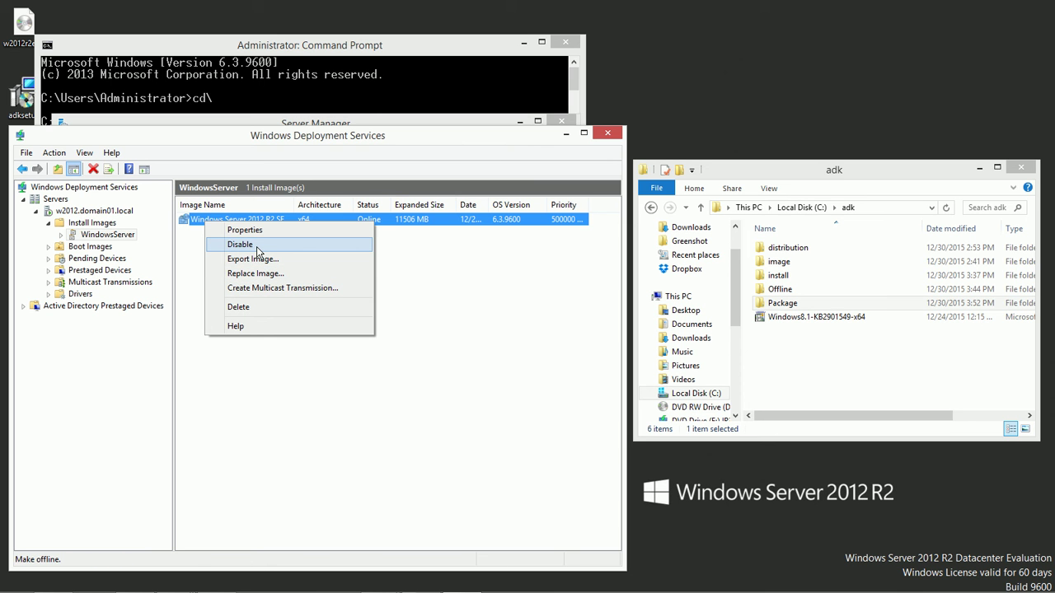
pyautogui.click(257, 247)
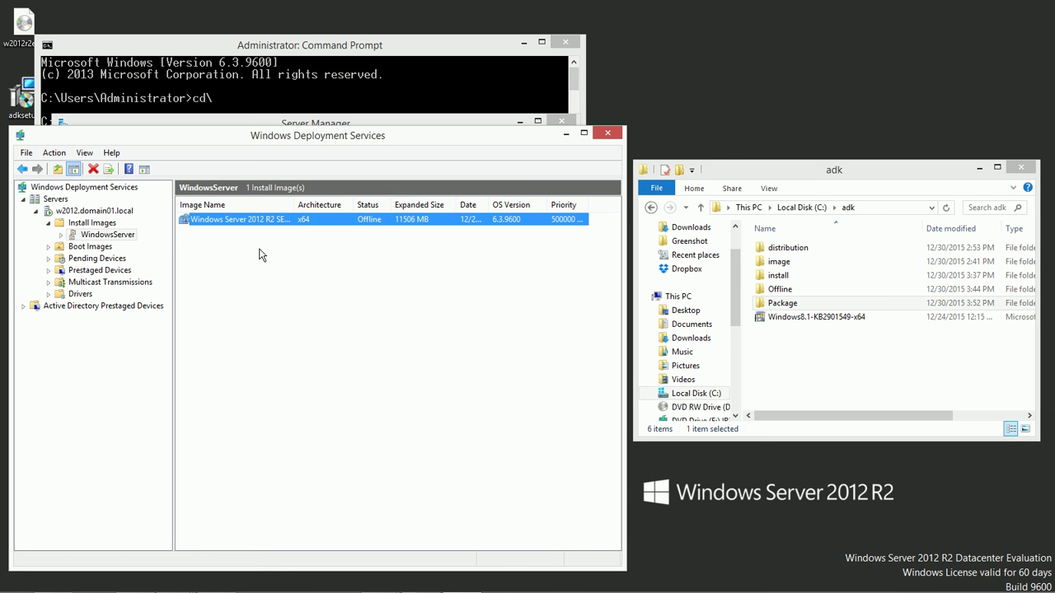
pyautogui.click(319, 48)
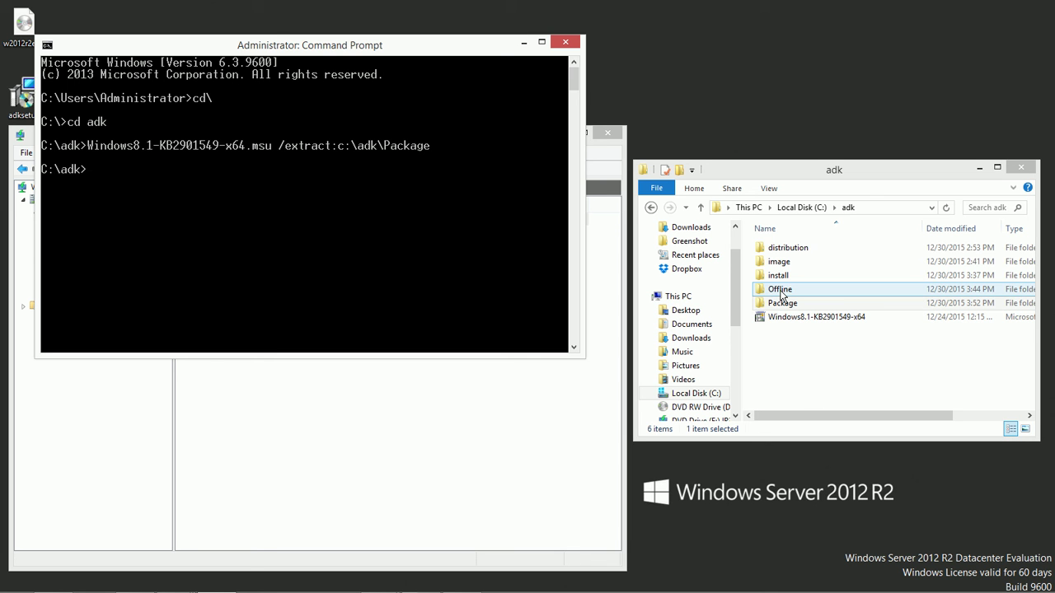
# Enter dism /mount-wim /wimfile:c:\adk\image\install.wim /index:4 at the C:\adk prompt.
pyautogui.write('di')
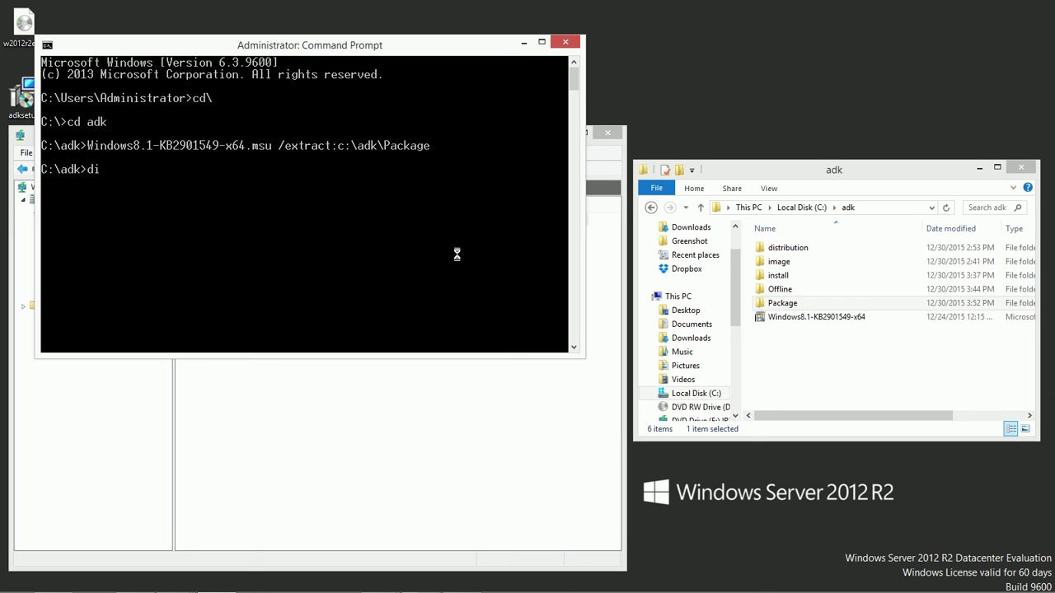
pyautogui.write('sm /mount-wim /wimfile')
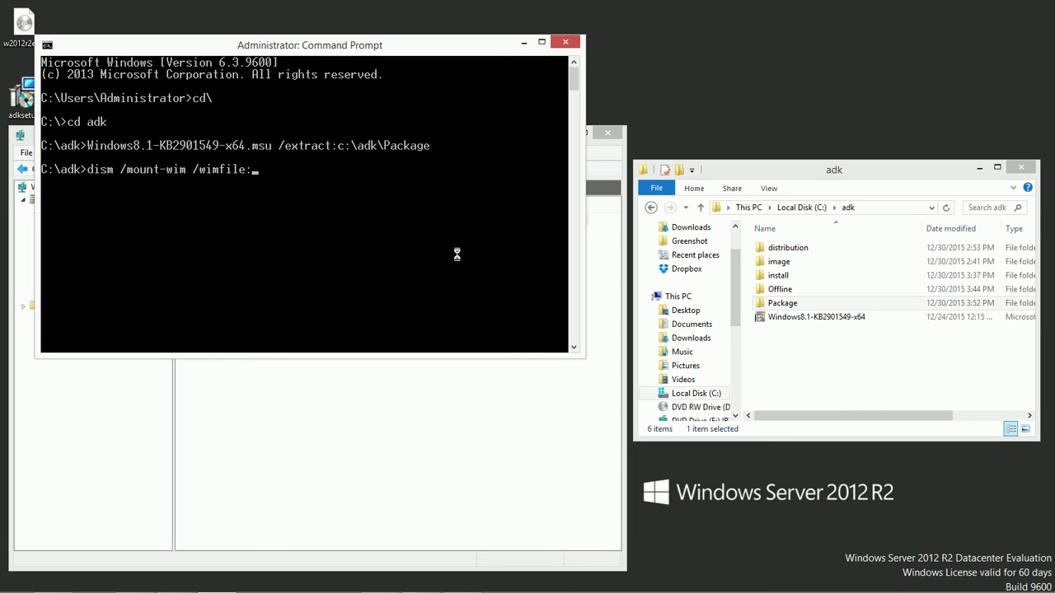
pyautogui.write(':c:\\adk\\i')
pyautogui.press('Tab')
pyautogui.write('\\install.wim')
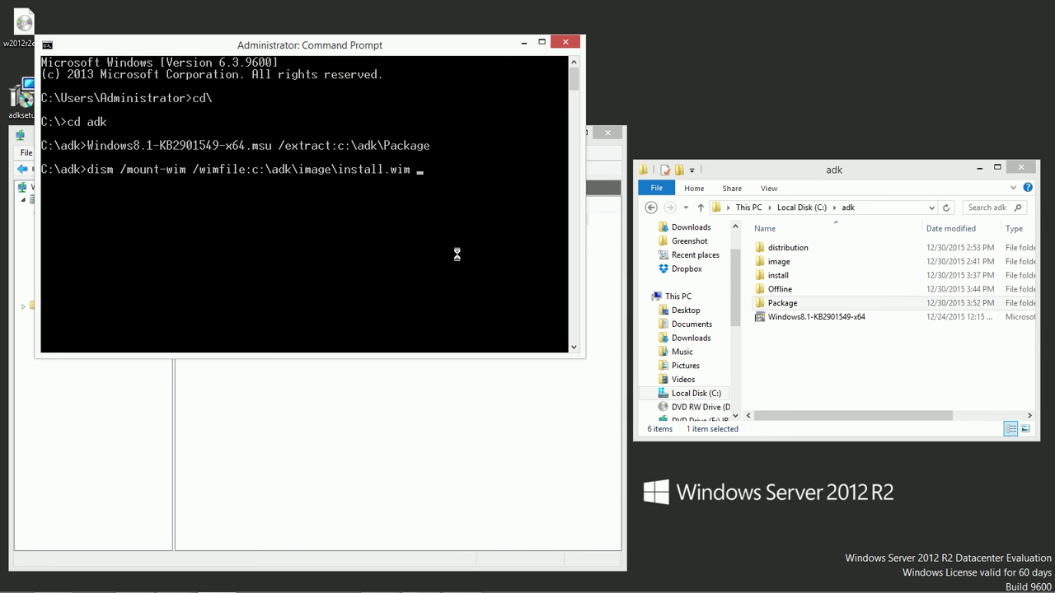
pyautogui.write(' /index:4')
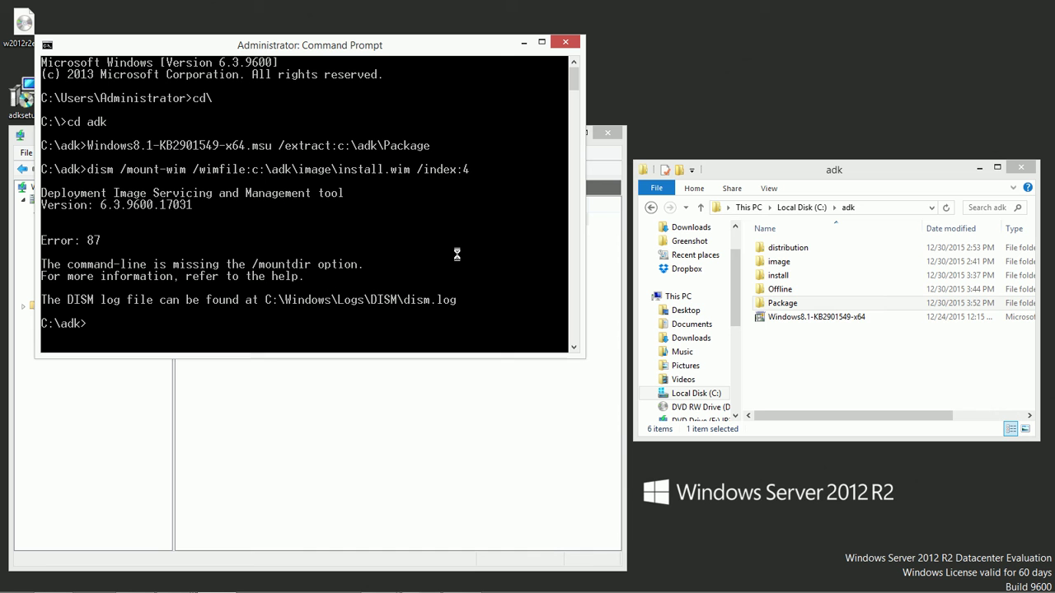
# Rerun the mount command with /mountdir:c:\adk\offline appended.
pyautogui.press('Up')
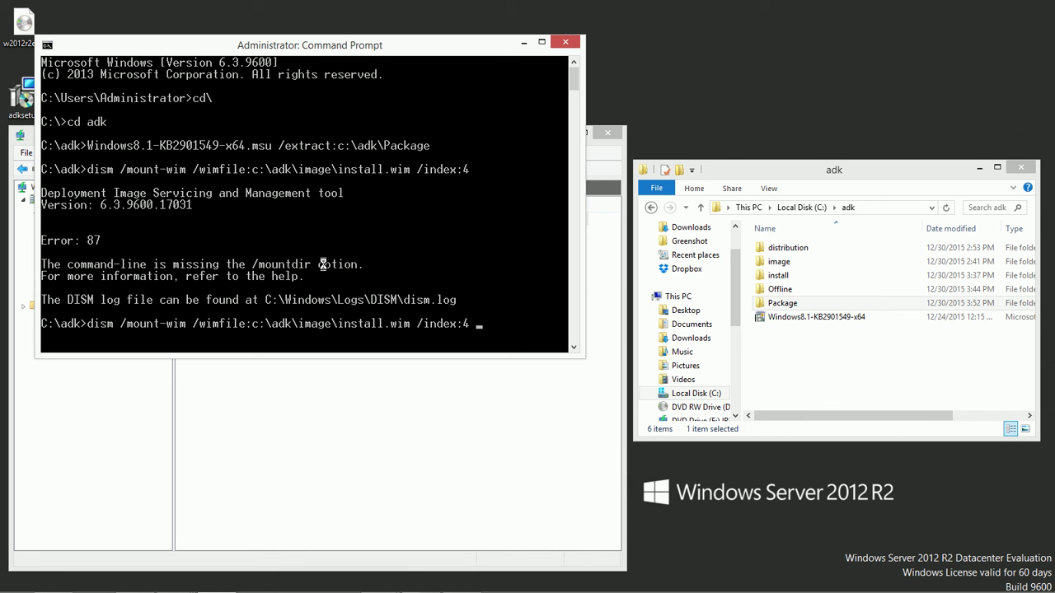
pyautogui.write('/mountdir:c:\\adk\\o')
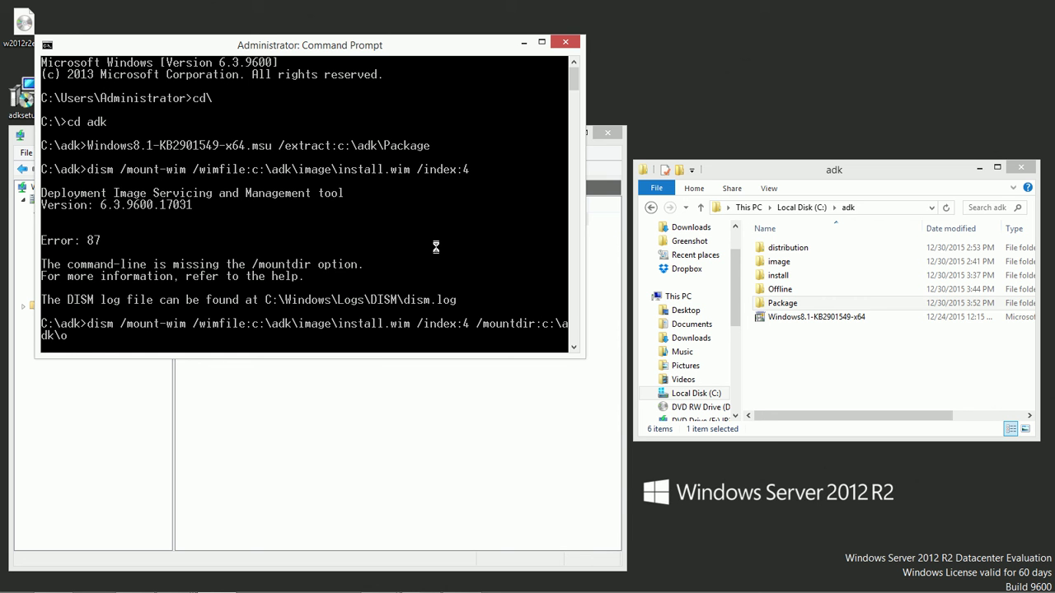
pyautogui.write('ffline')
pyautogui.press('Return')
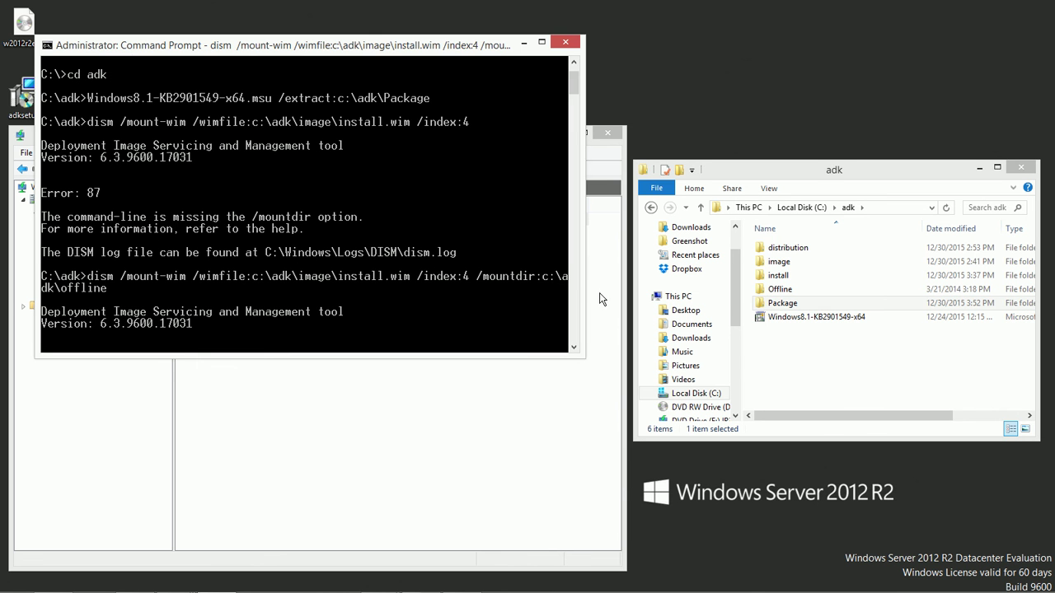
# Wait for the DISM mount to reach 100%, checking the Offline folder's contents in File Explorer.
pyautogui.click(779, 292)
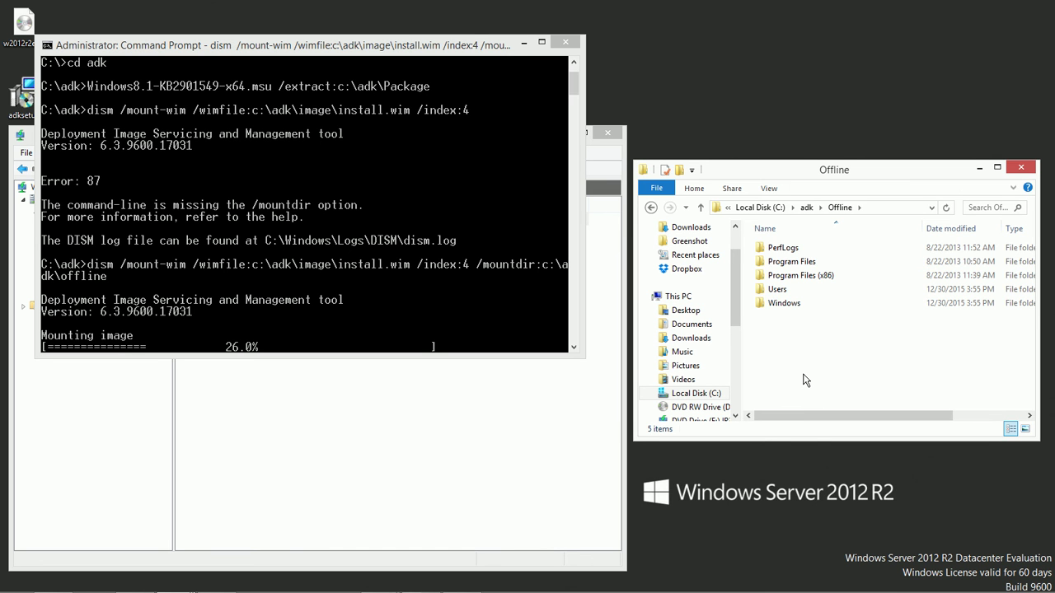
pyautogui.click(806, 206)
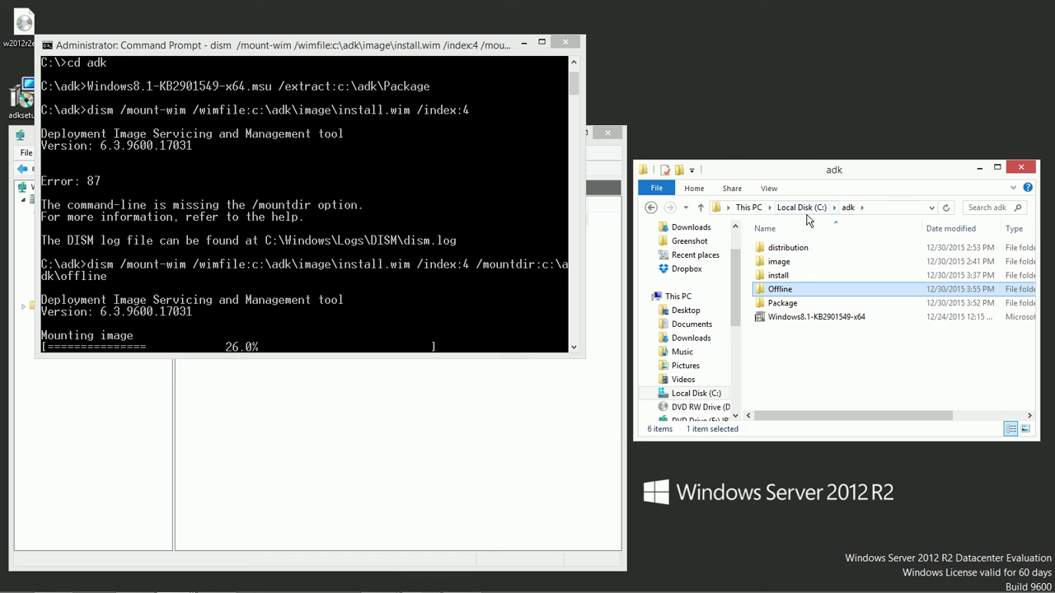
pyautogui.click(446, 41)
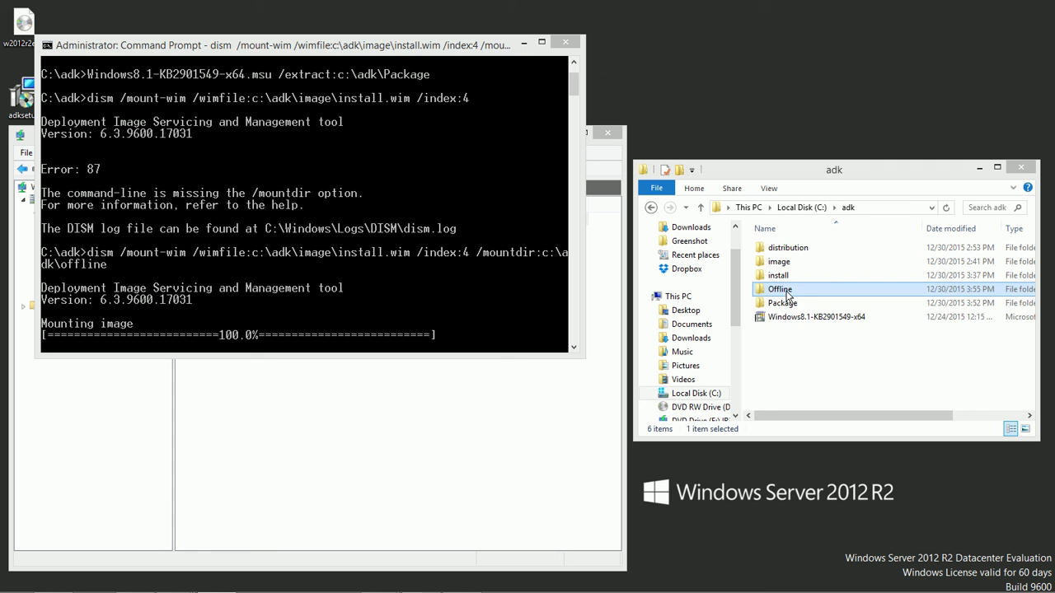
pyautogui.doubleClick(785, 292)
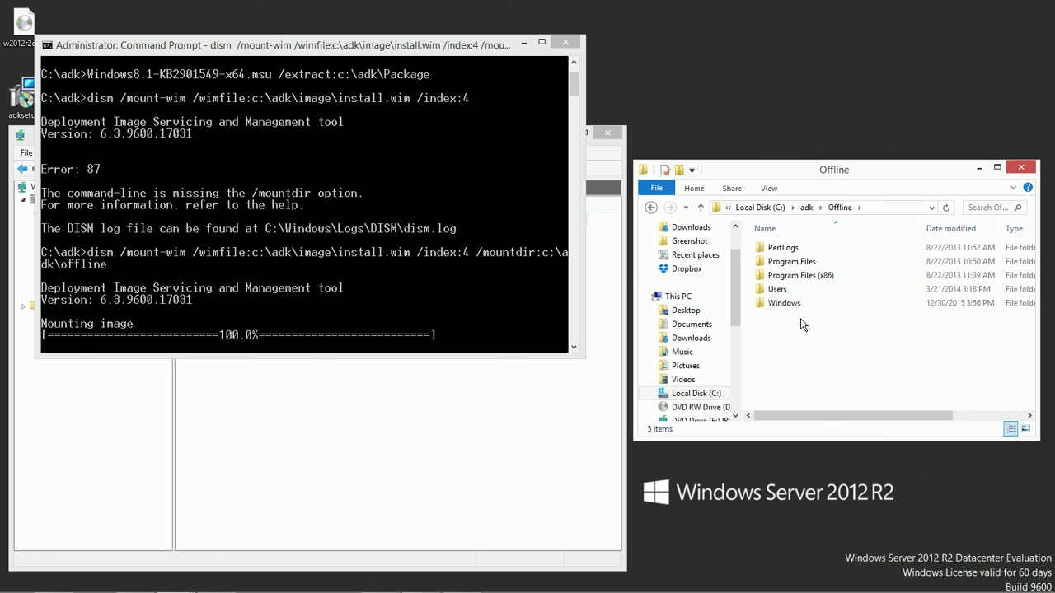
pyautogui.click(806, 211)
# Run dism /get-wiminfo for index 4 of c:\adk\image\install.wim in a taller console.
pyautogui.click(443, 247)
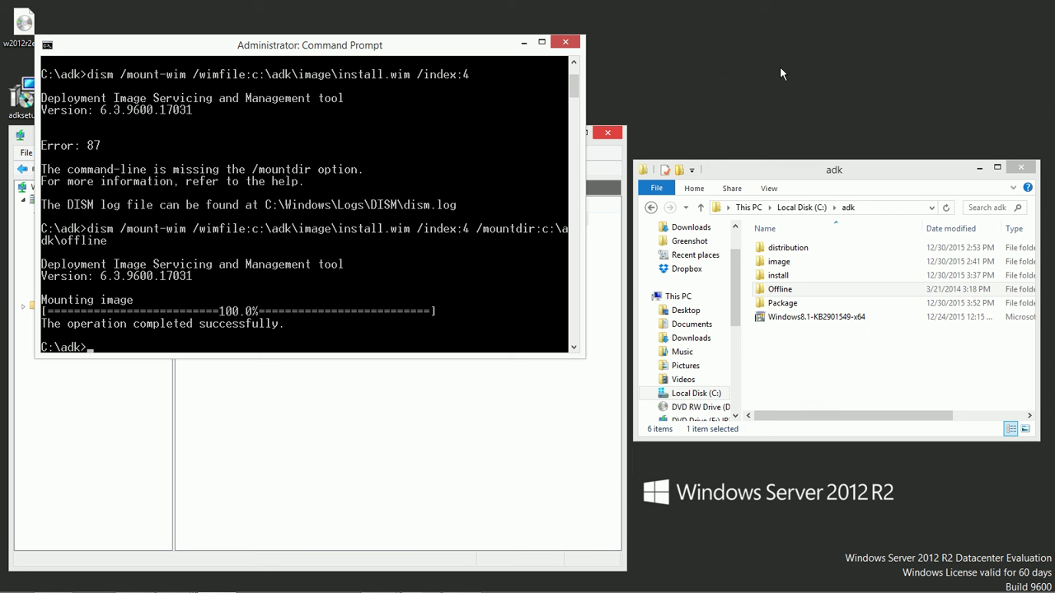
pyautogui.write('dism /get-wiminfo')
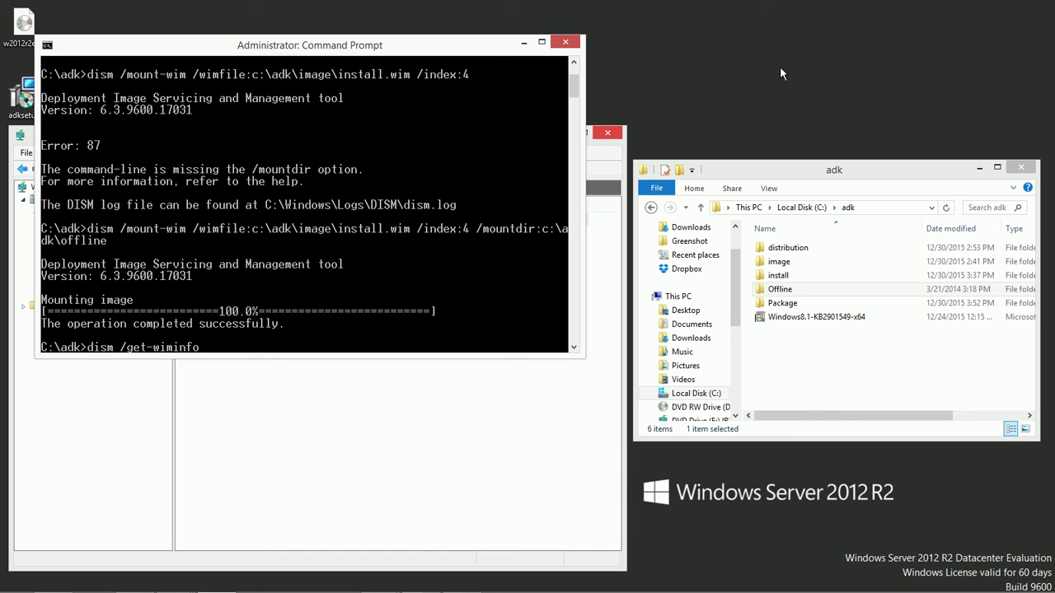
pyautogui.write(' /wimfile:c:\\adk\\image')
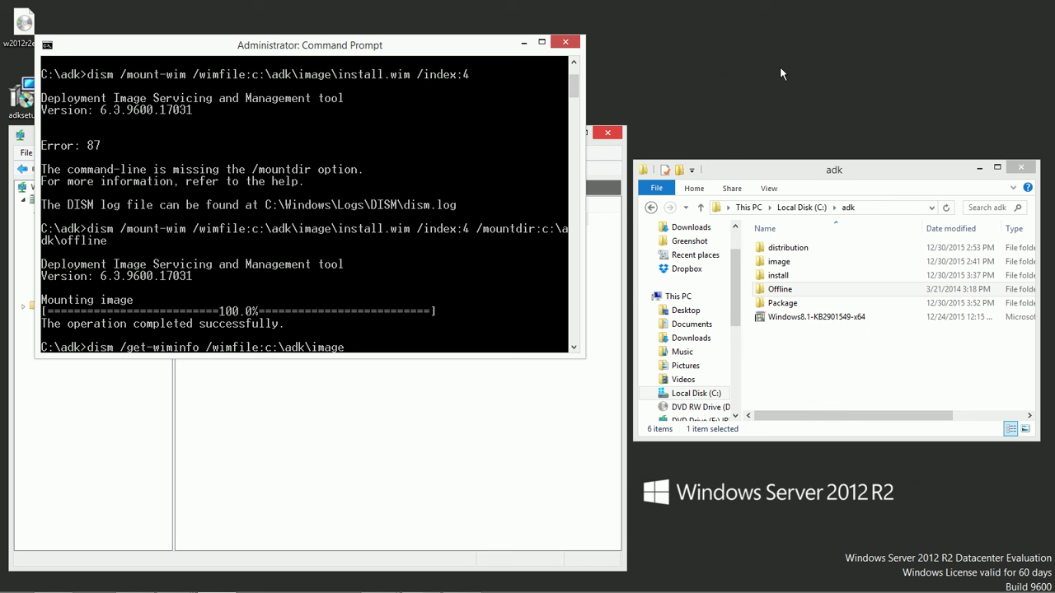
pyautogui.write('\\install.wim /inde')
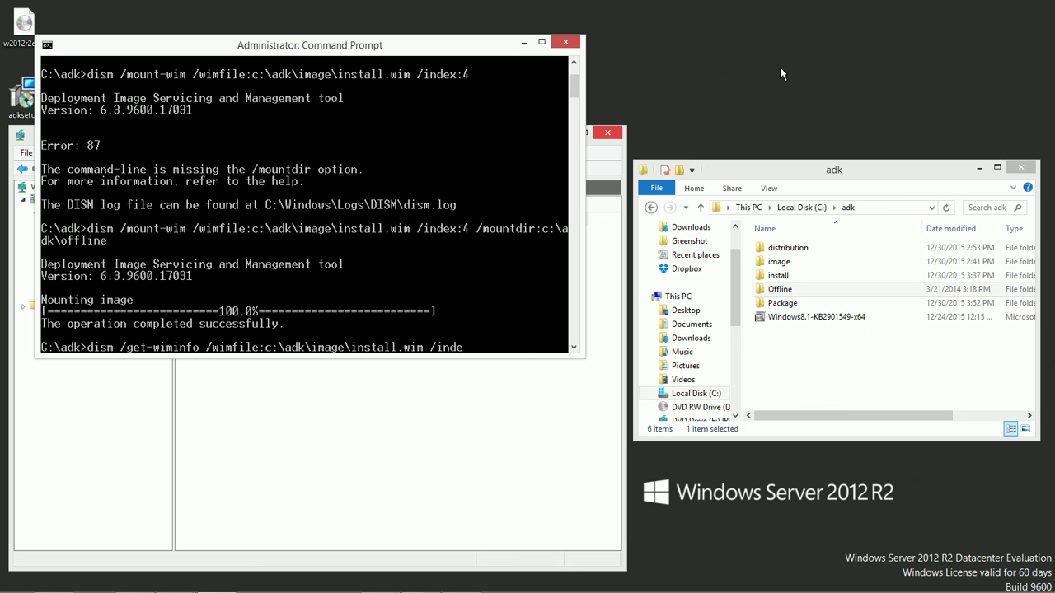
pyautogui.write('x:4')
pyautogui.moveTo(379, 356); pyautogui.dragTo(380, 562)
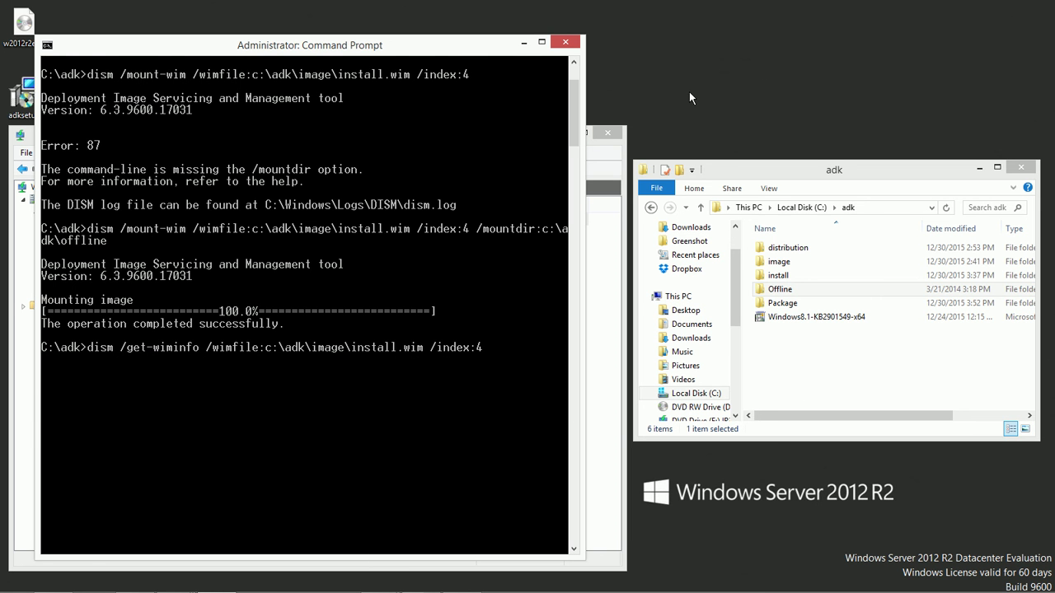
pyautogui.press('Return')
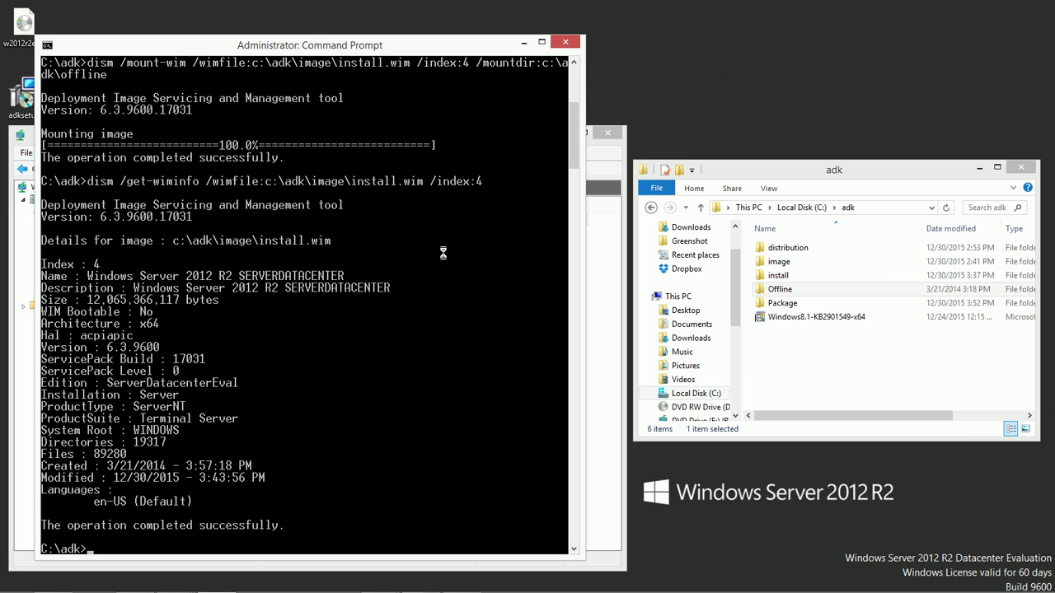
# Rerun the get-wiminfo query with index 1 instead of 4.
pyautogui.press('Up')
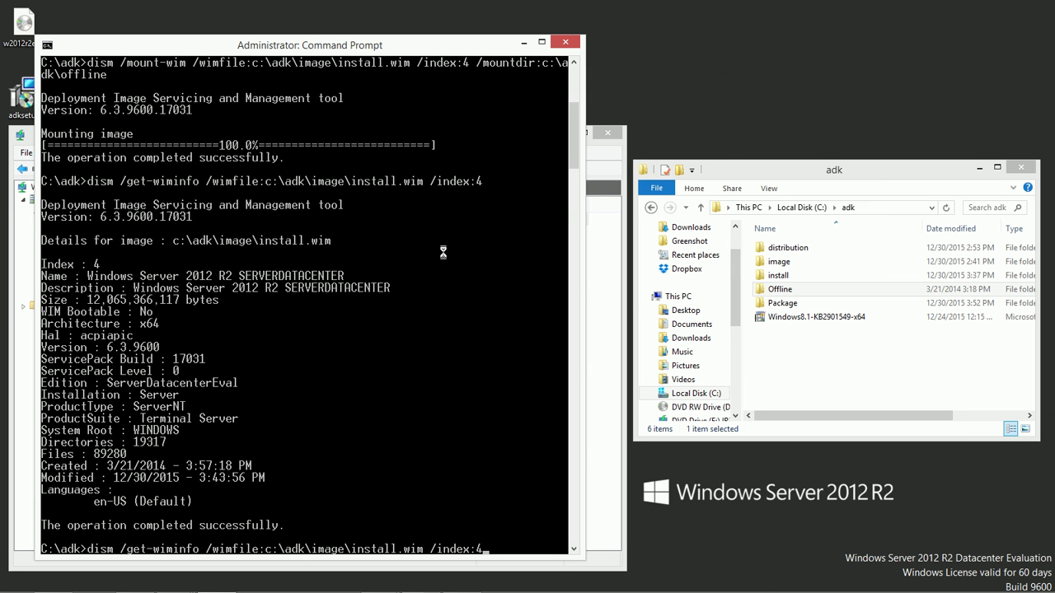
pyautogui.press('BackSpace')
pyautogui.write('1')
pyautogui.press('Return')
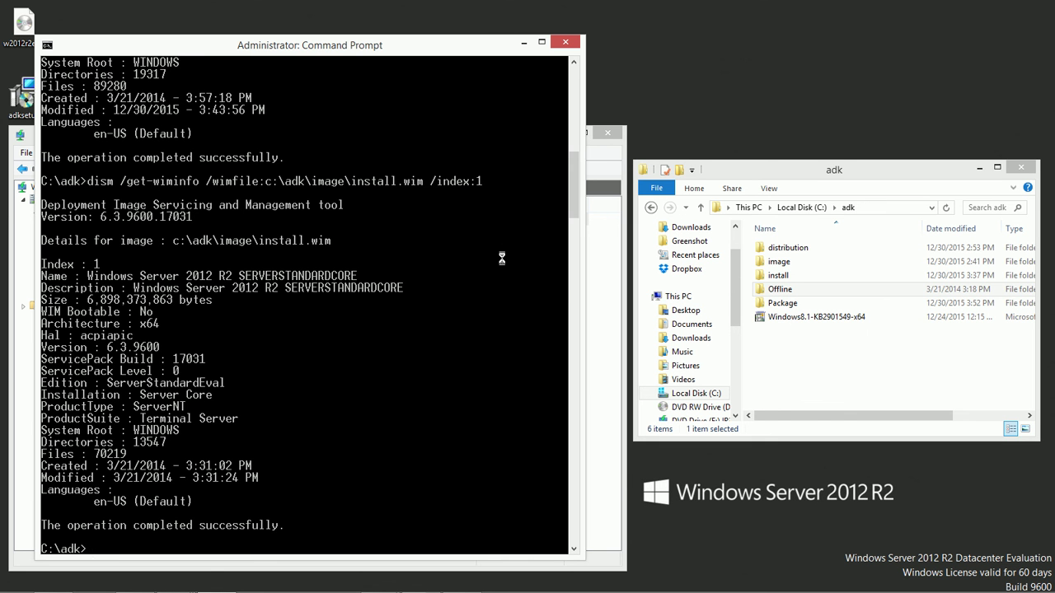
# Check the extracted Package folder and the mounted Offline folder in File Explorer.
pyautogui.click(788, 292)
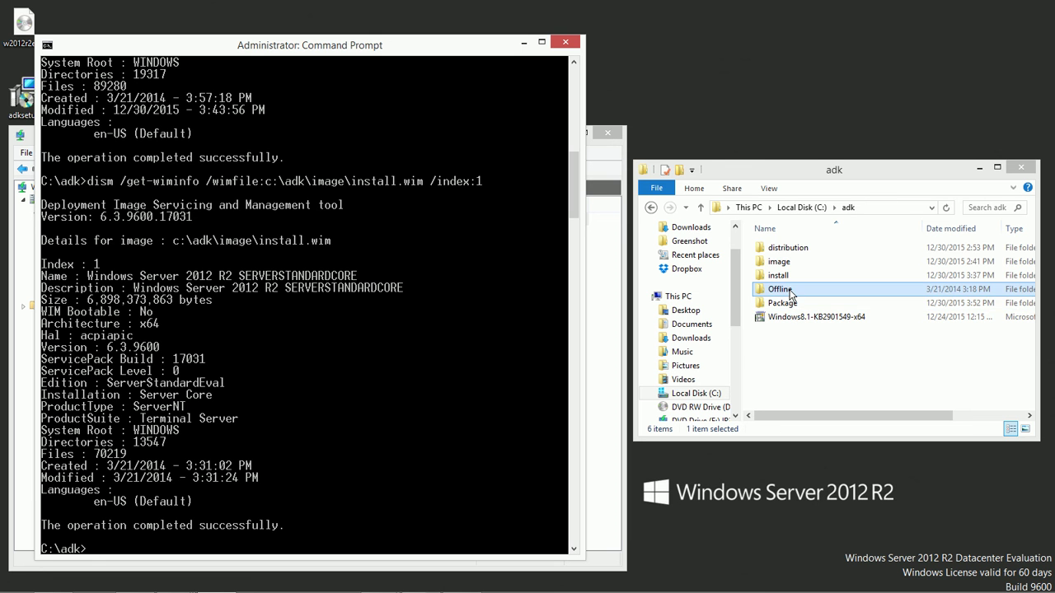
pyautogui.doubleClick(782, 303)
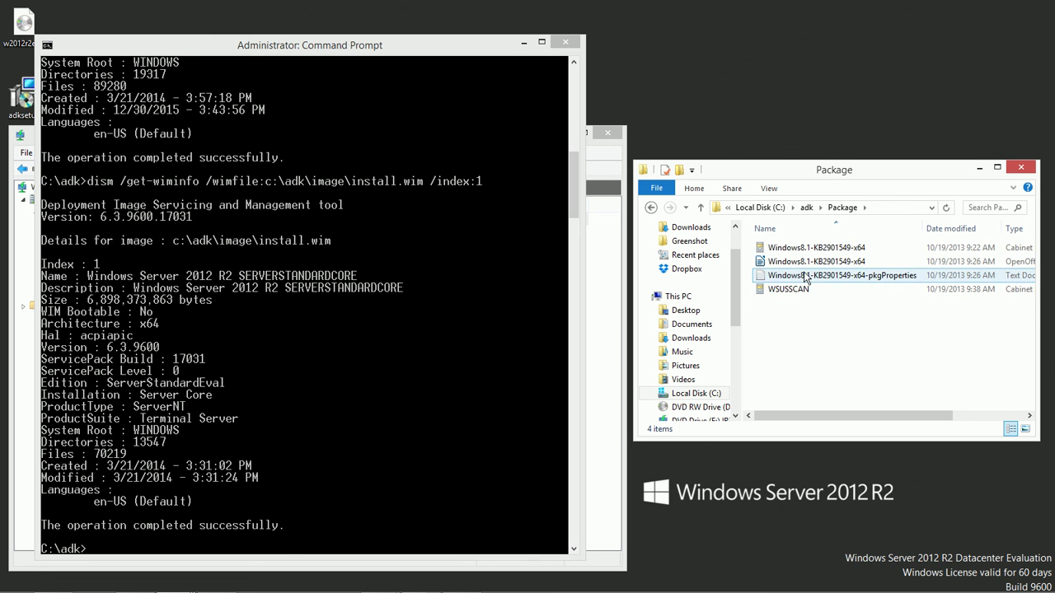
pyautogui.click(805, 207)
pyautogui.doubleClick(807, 289)
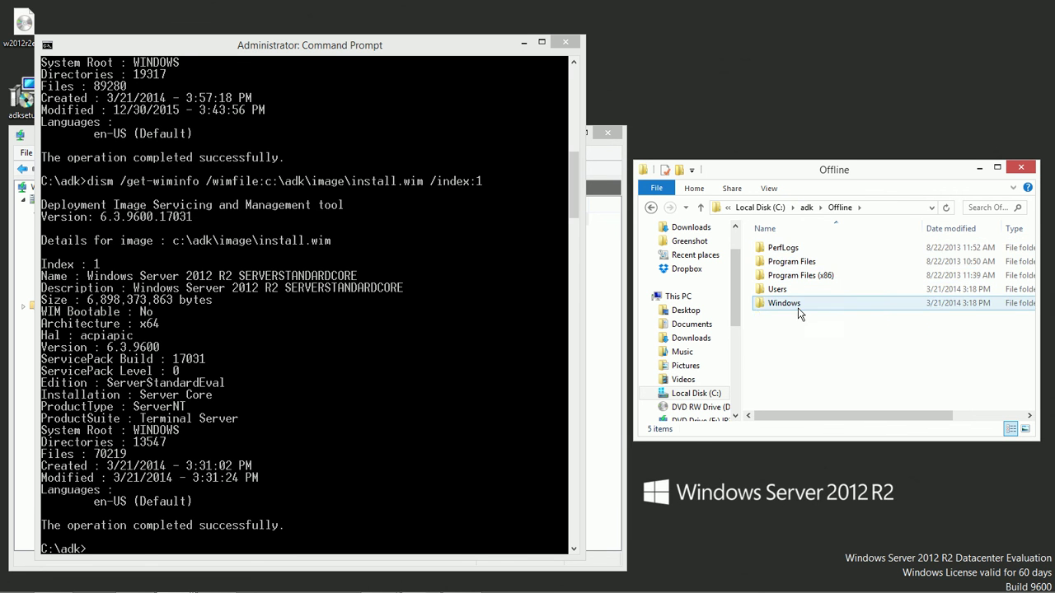
pyautogui.click(806, 209)
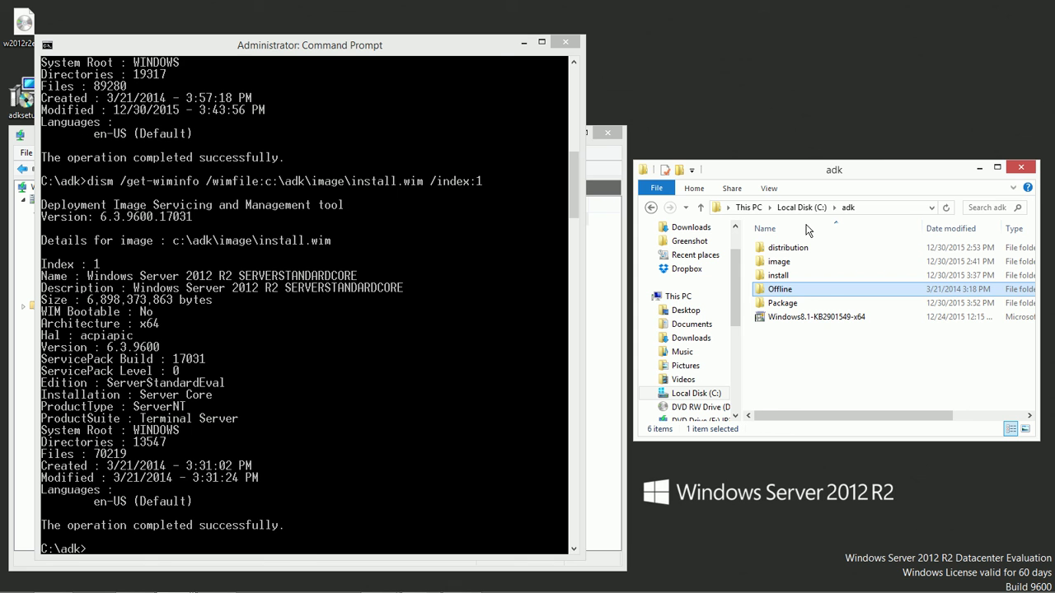
# Add c:\adk\package\windows8.1-kb2901549-x64.cab to the c:\adk\offline image with dism /add-package.
pyautogui.click(543, 332)
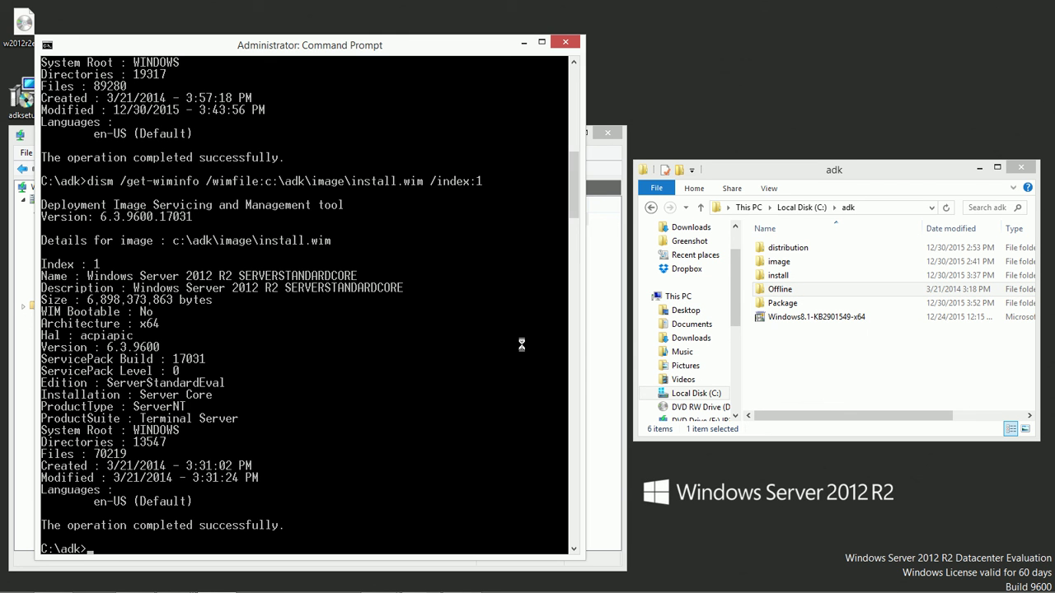
pyautogui.write('dism /image:c:\\adk\\offli')
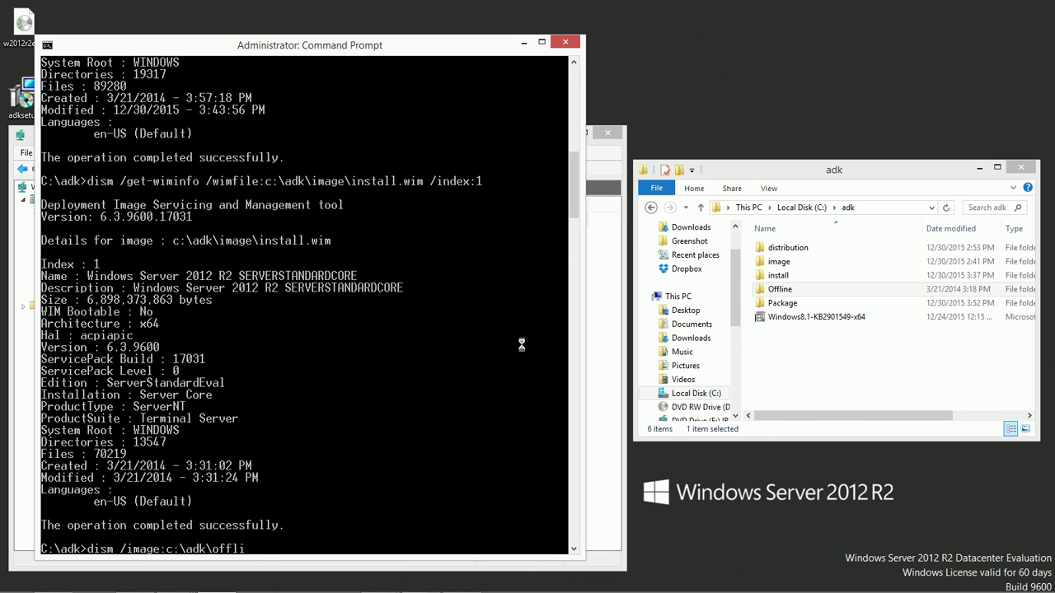
pyautogui.write('ne')
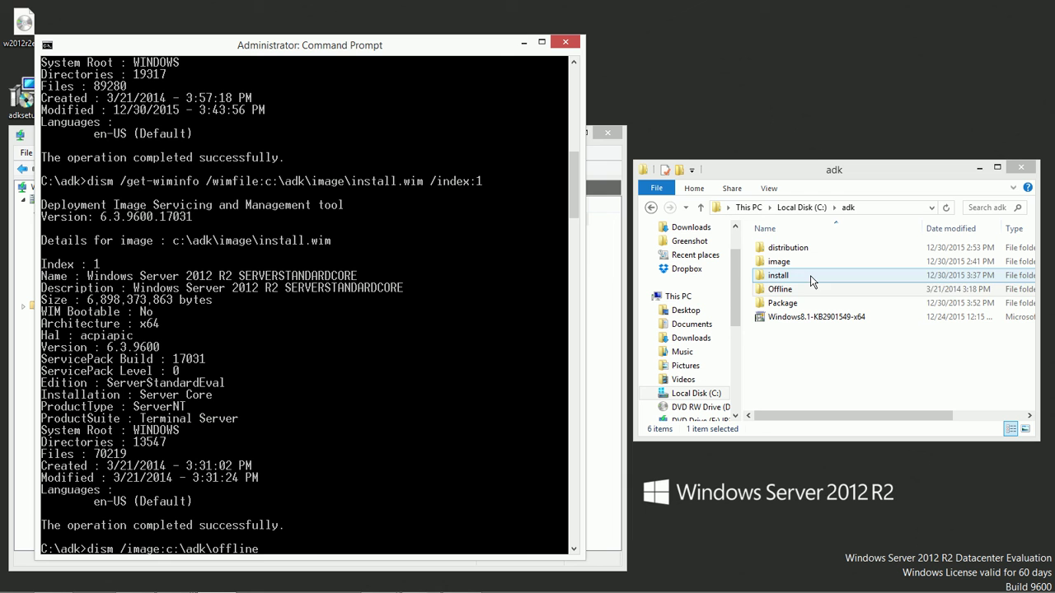
pyautogui.click(793, 292)
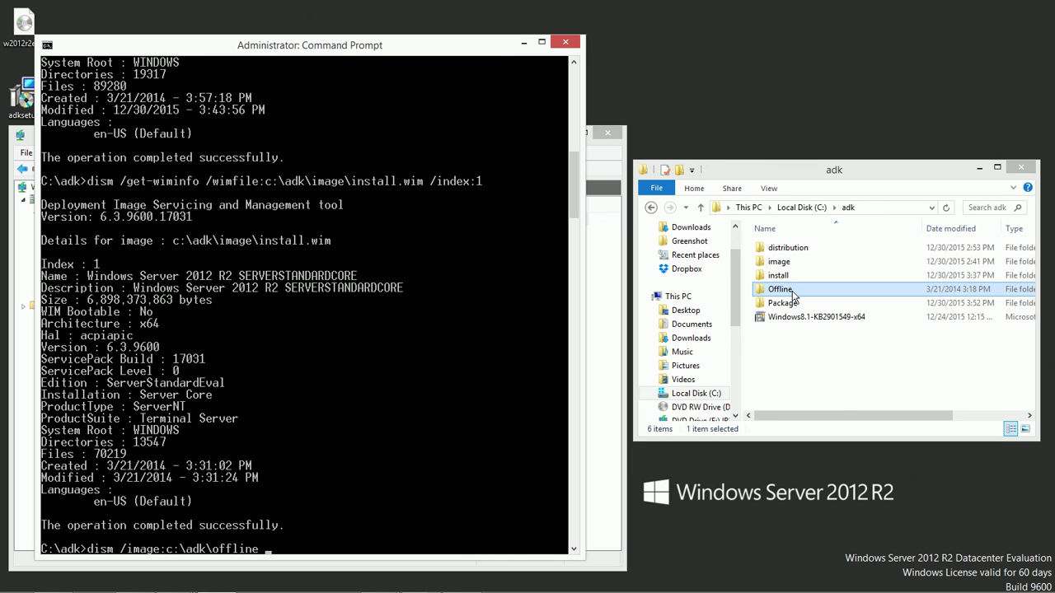
pyautogui.write('/add-package /package')
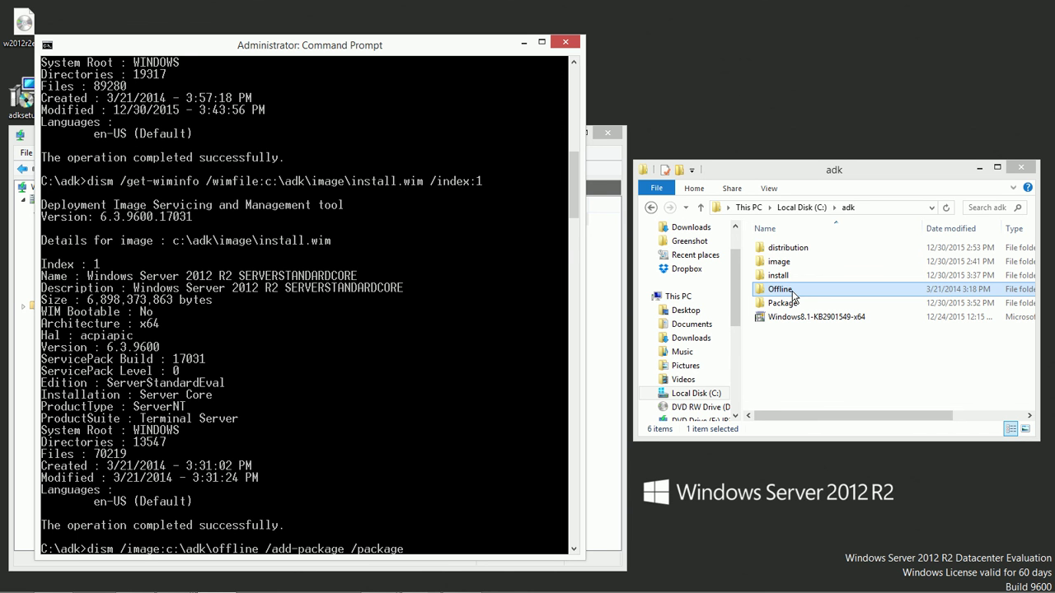
pyautogui.write('path:c:\\adk\\package\\')
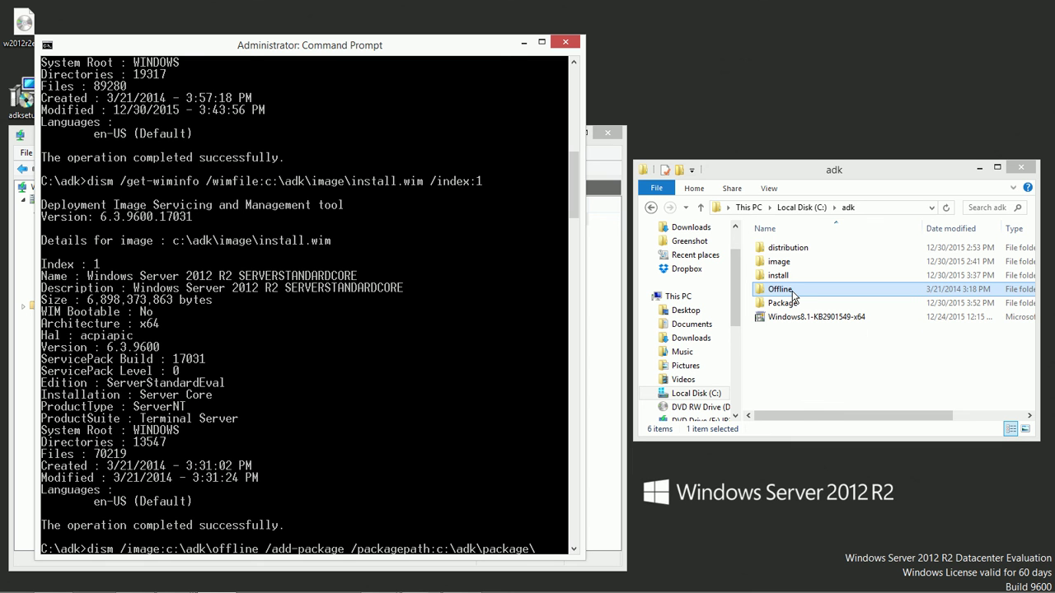
pyautogui.write('windows8')
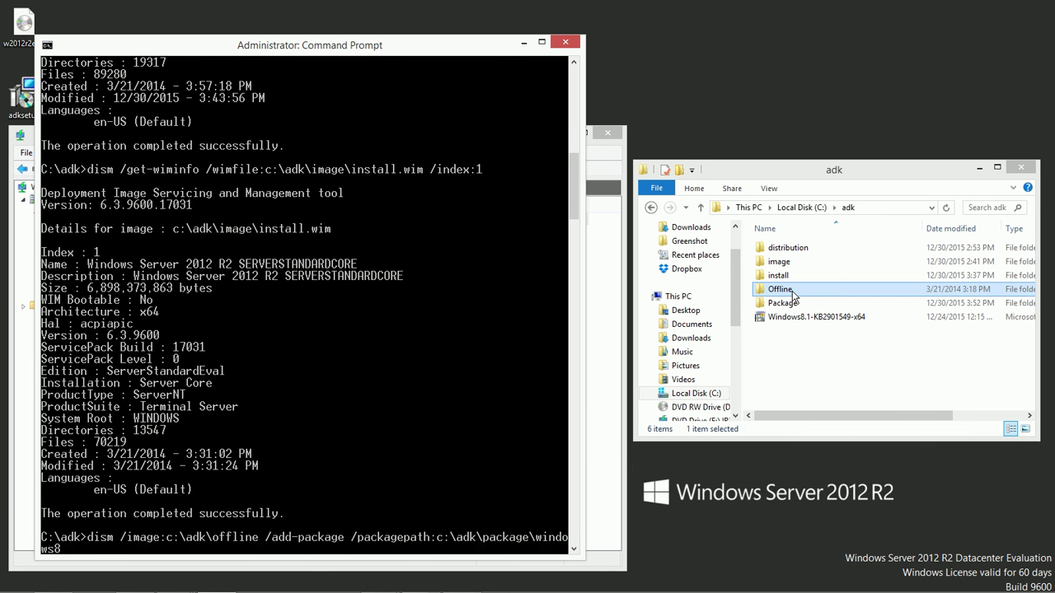
pyautogui.write('.1-kb2901549-x64.')
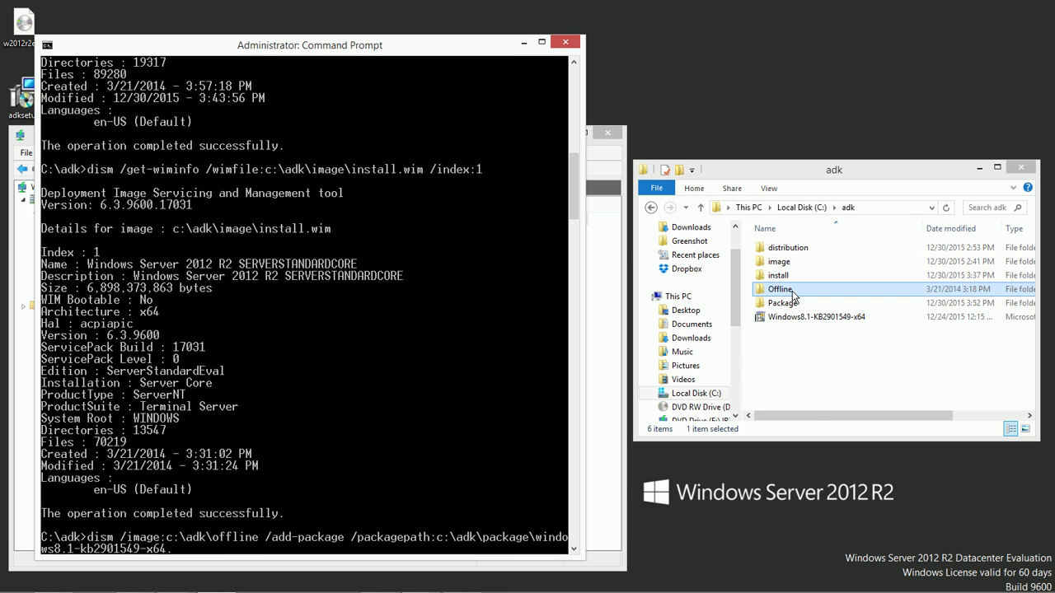
pyautogui.write('cab')
pyautogui.press('Return')
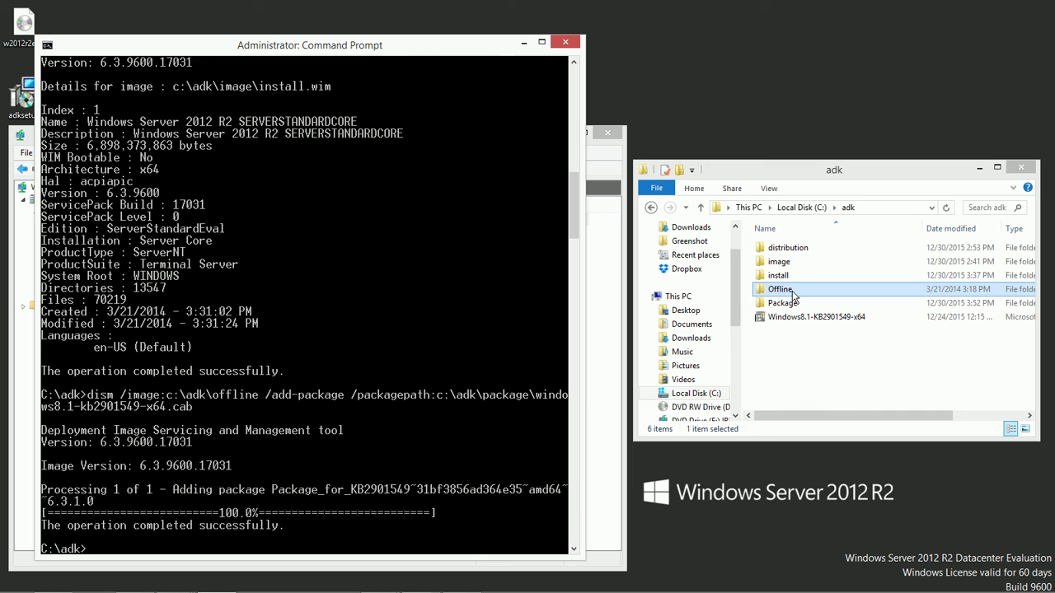
# Run dism /commit-wim /mountdir:c:\adk\offline to save the mounted image changes.
pyautogui.write('dism /coo')
pyautogui.press('BackSpace')
pyautogui.write('mmit-wim')
pyautogui.write('/mountdir')
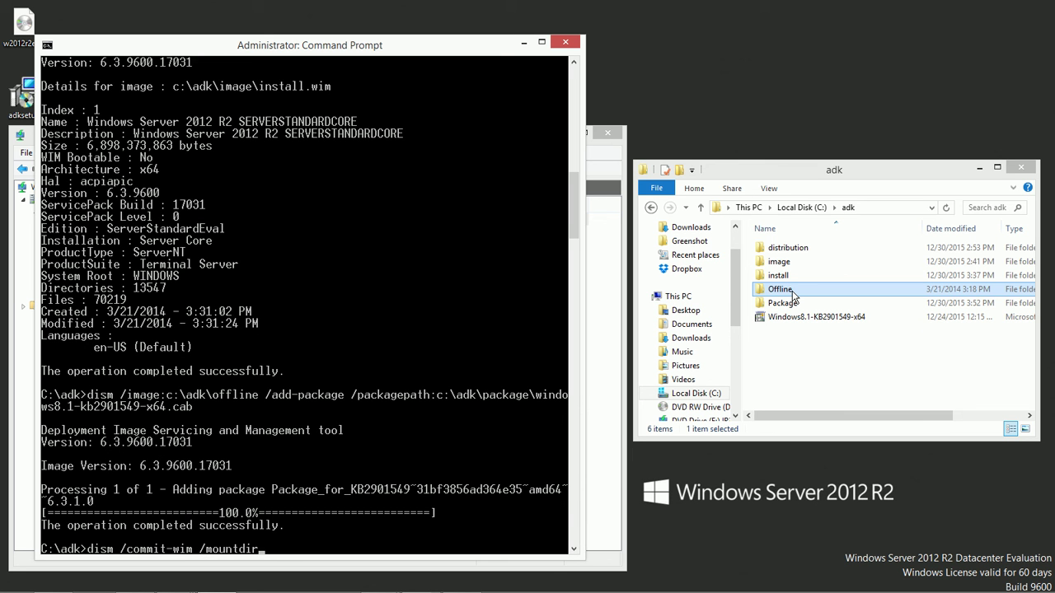
pyautogui.write(':c:\\adk\\offline')
pyautogui.press('Return')
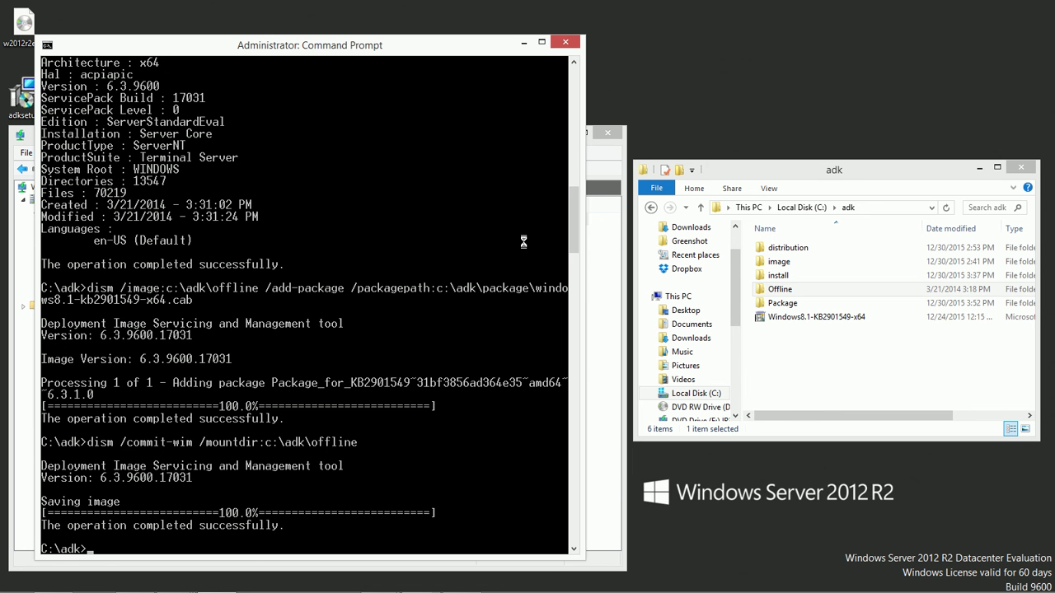
# Check in Explorer that install.wim is present in the c:\adk\image folder.
pyautogui.click(803, 262)
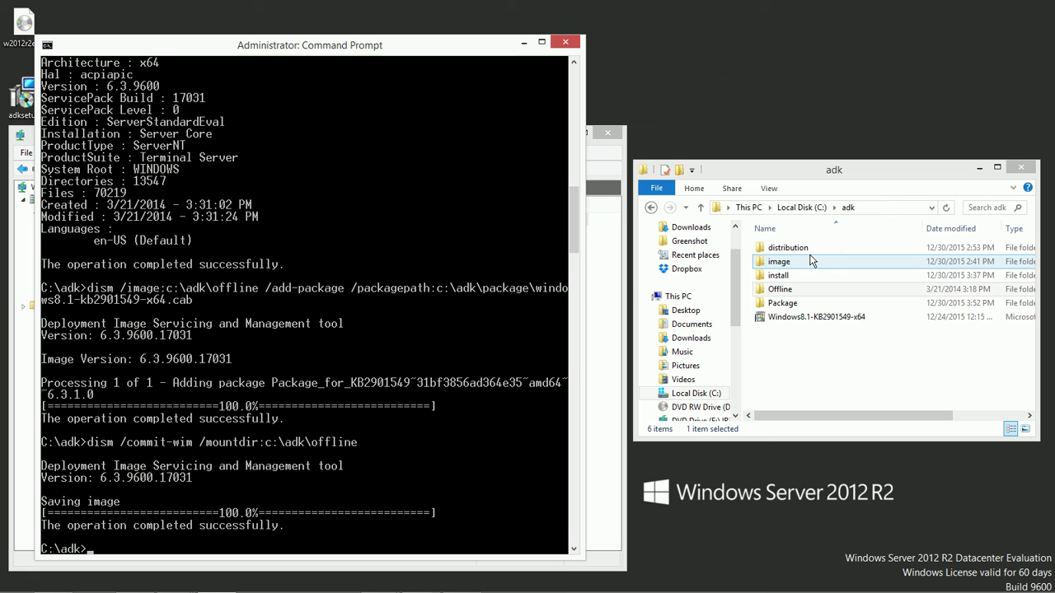
pyautogui.doubleClick(804, 262)
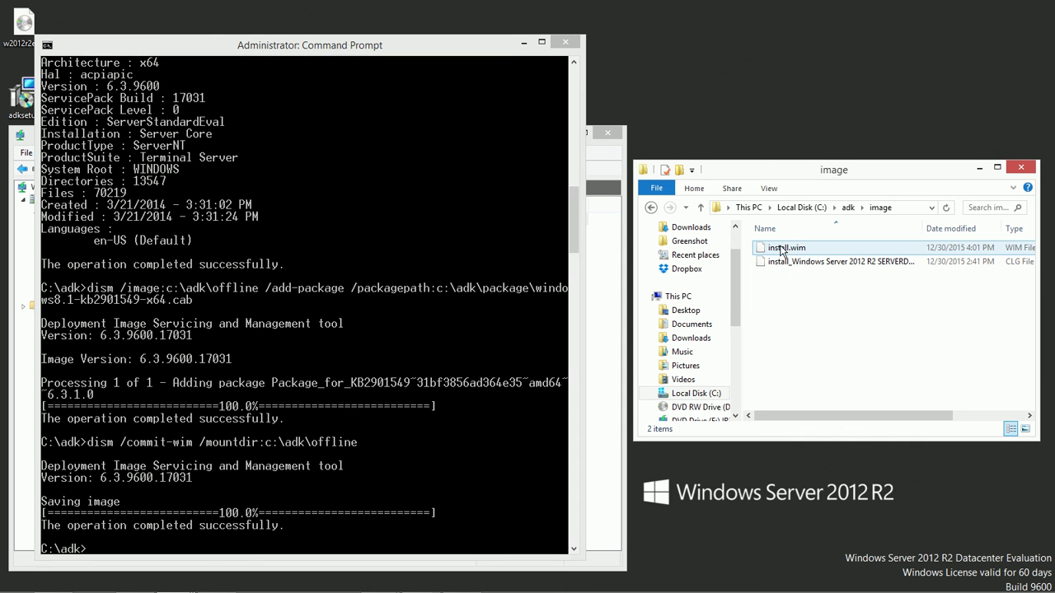
pyautogui.click(848, 208)
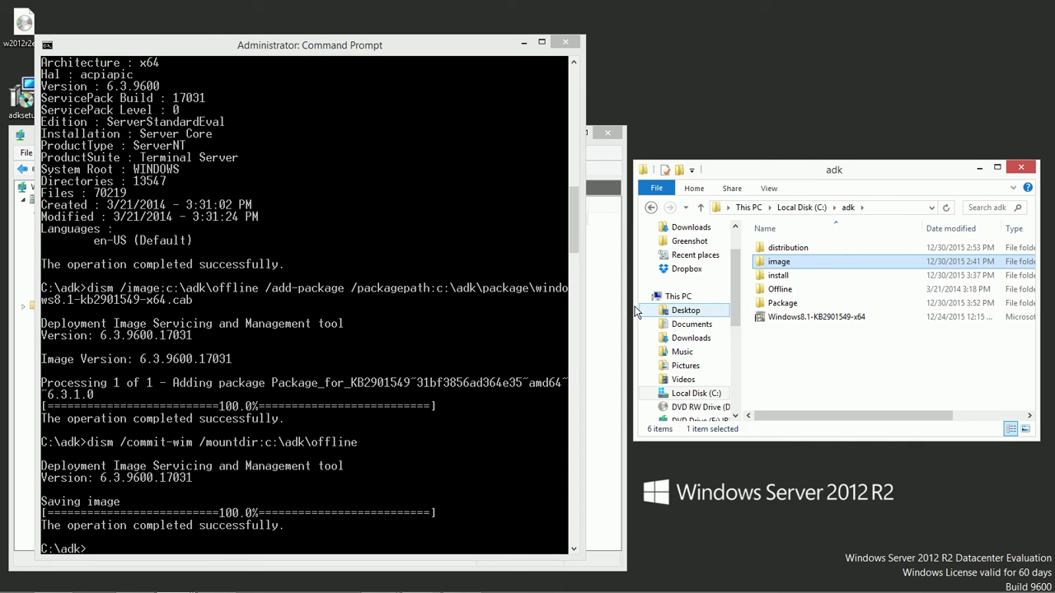
# Run dism /unmount-wim /mountdir:c:\adk\offline /commit to save and unmount the image.
pyautogui.click(360, 46)
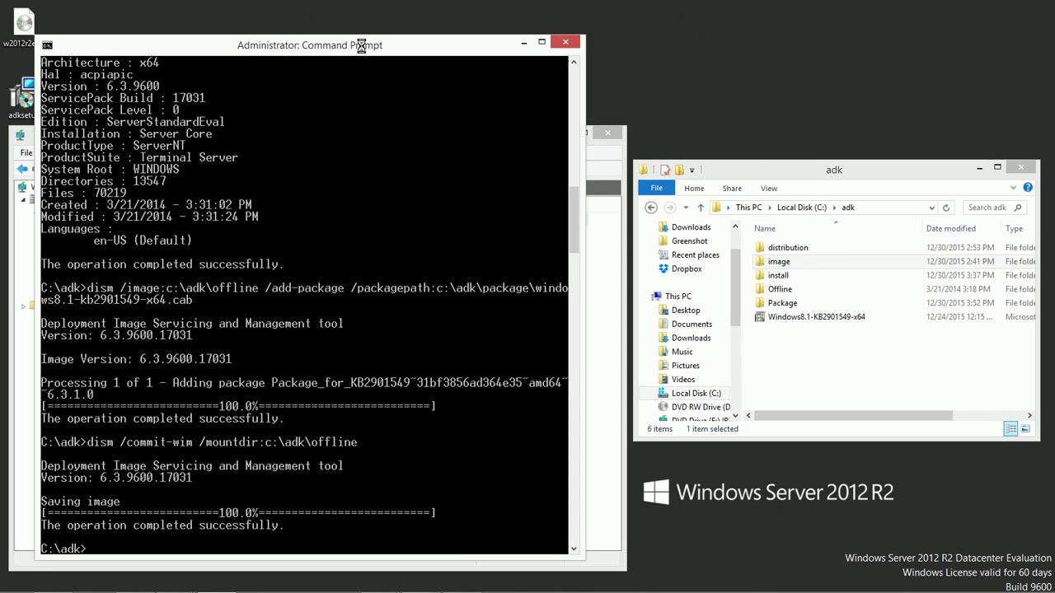
pyautogui.write('dism /unmount-wim /mountdir')
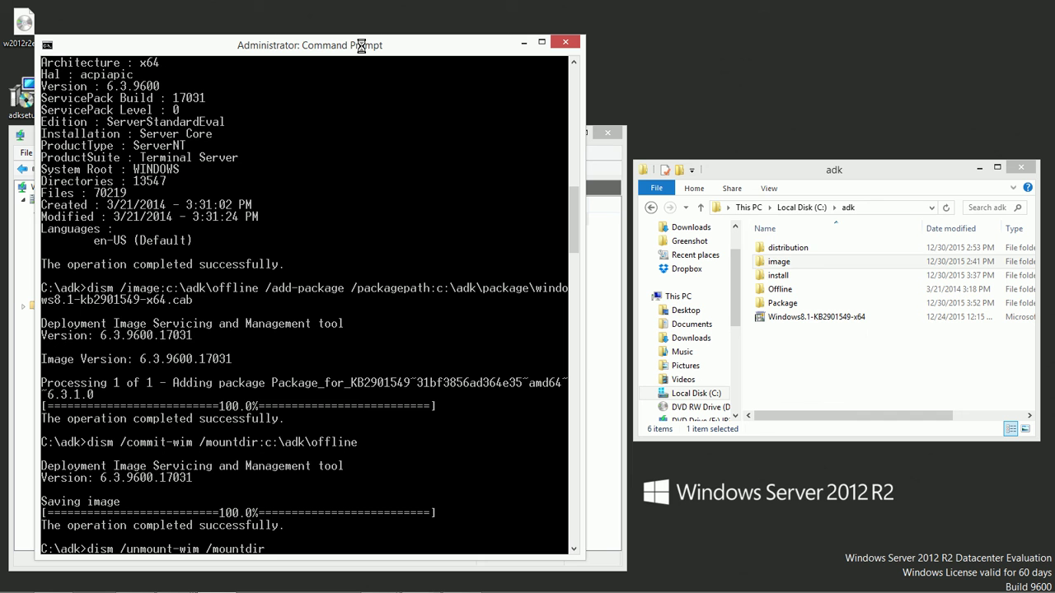
pyautogui.write(':c:\\adk\\offline /commit')
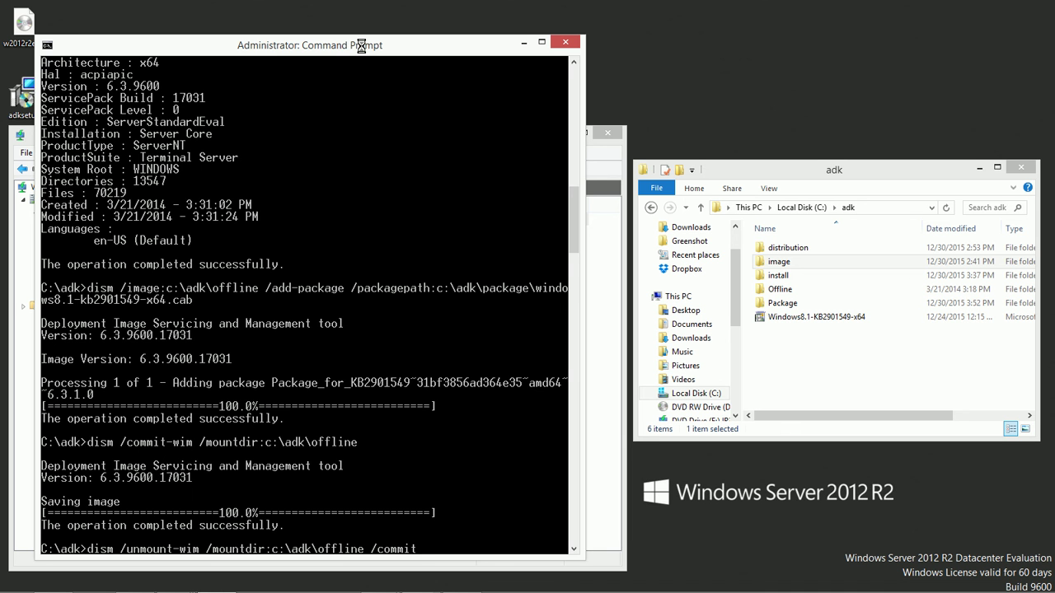
pyautogui.press('Return')
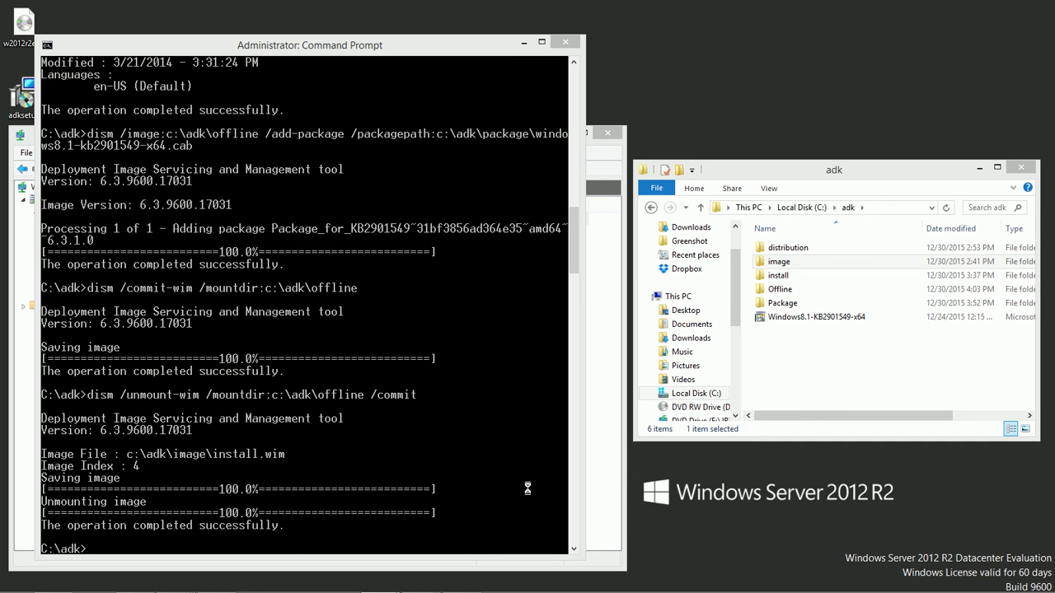
# Replace the install image with c:\adk\image\install.wim and list its contained images.
pyautogui.click(614, 567)
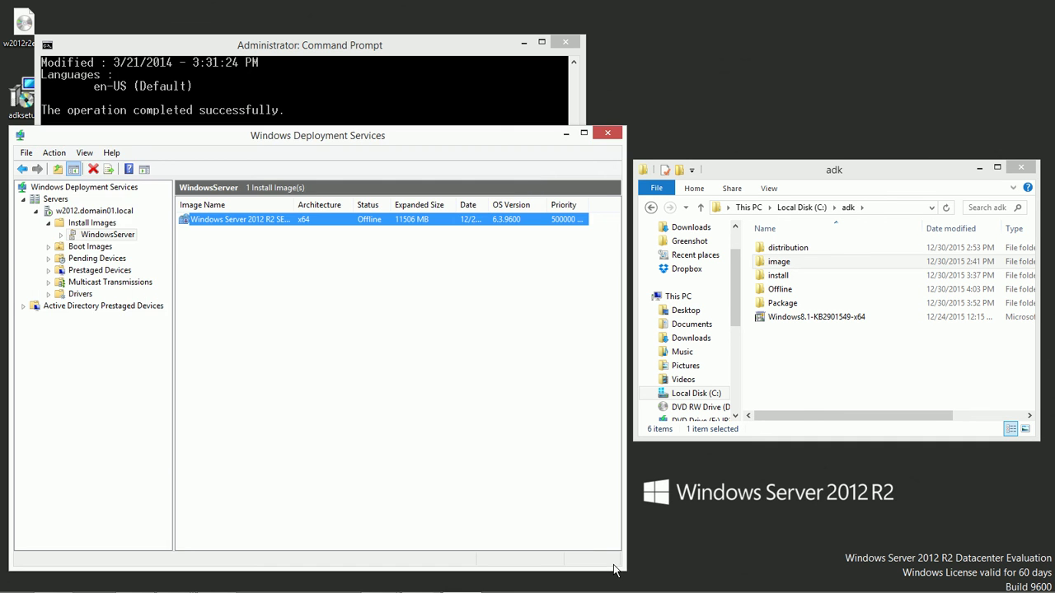
pyautogui.rightClick(251, 223)
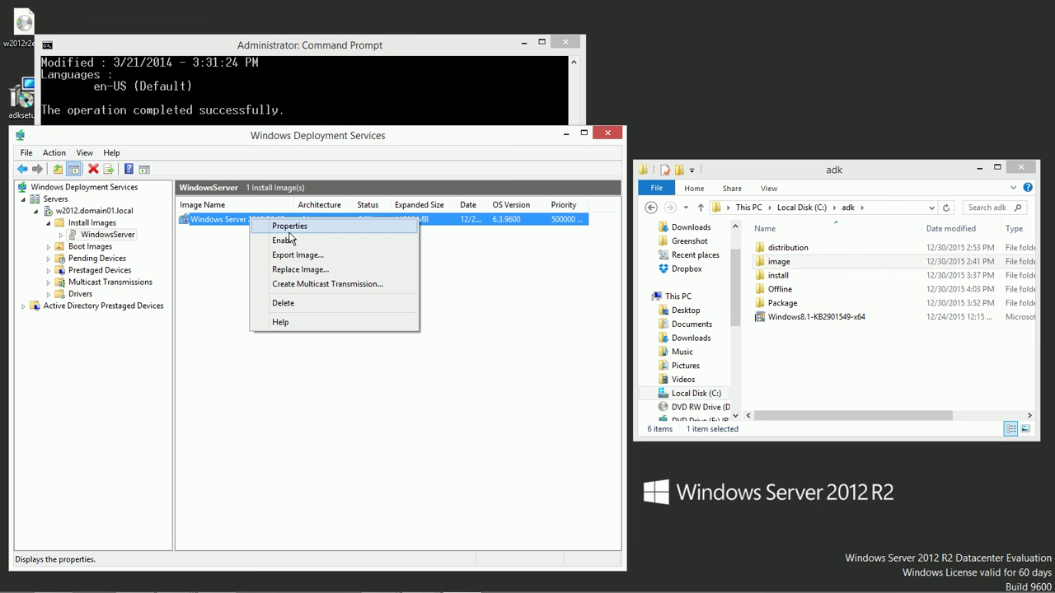
pyautogui.click(329, 269)
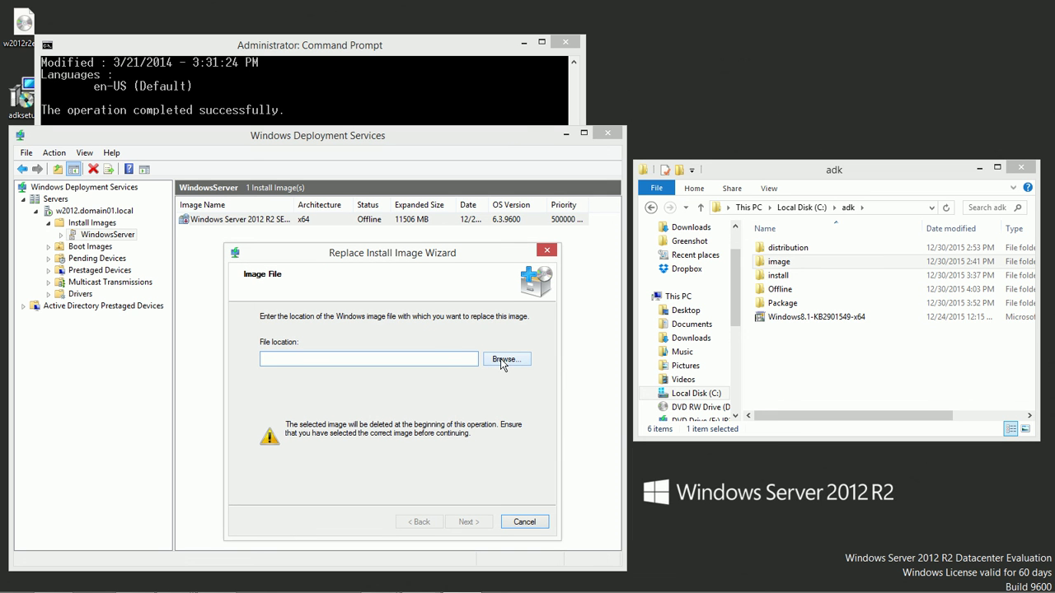
pyautogui.write('c:\\')
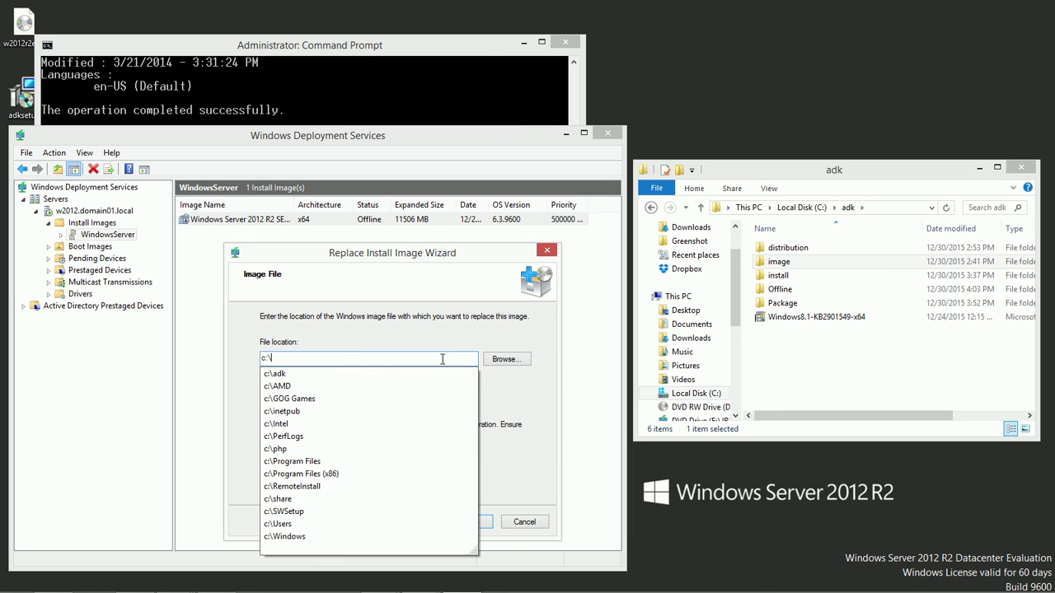
pyautogui.write('adk\\')
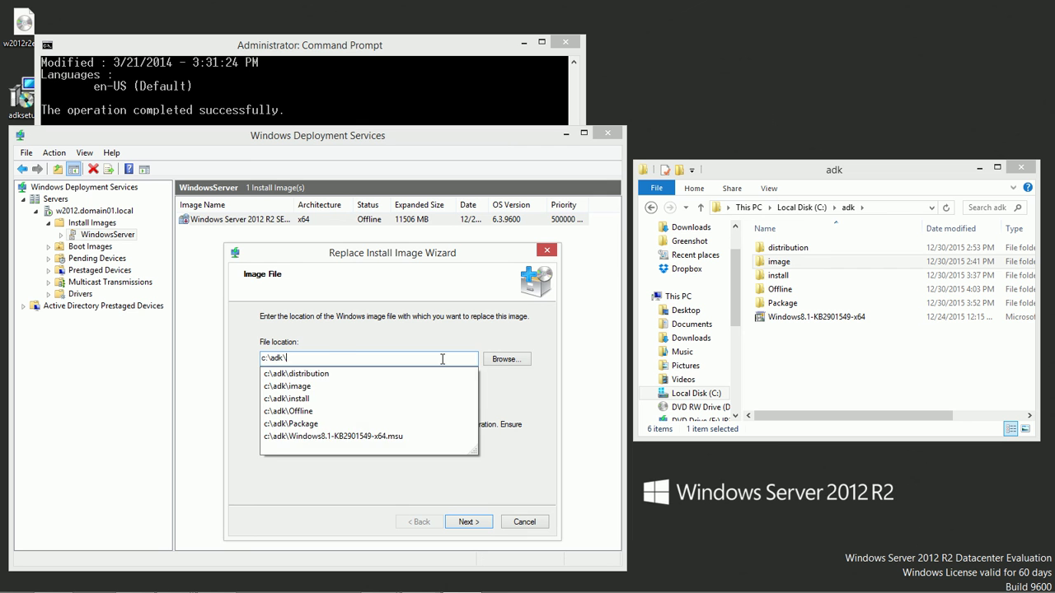
pyautogui.write('image\\')
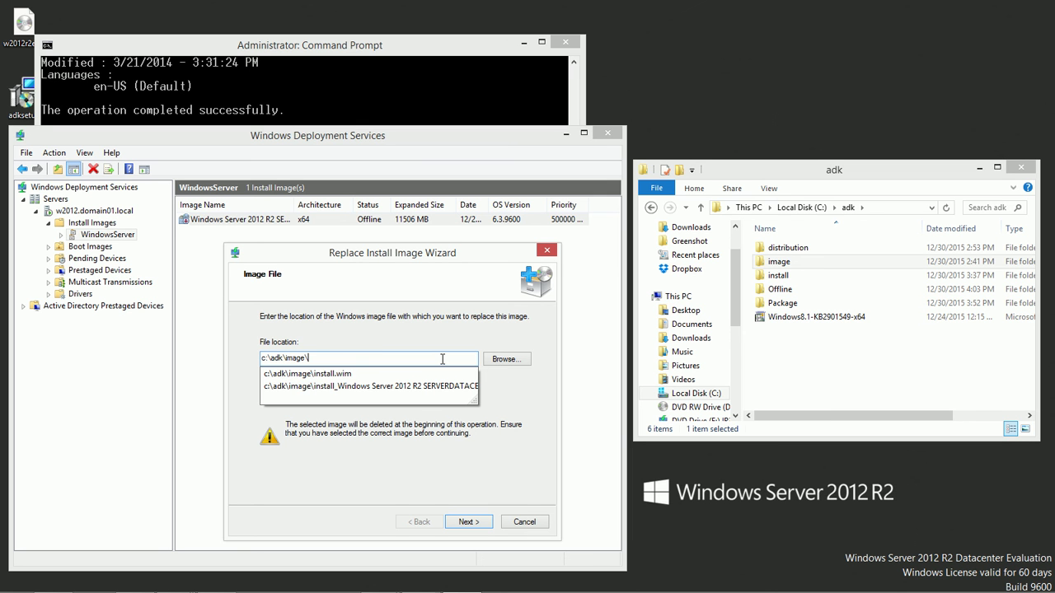
pyautogui.write('i')
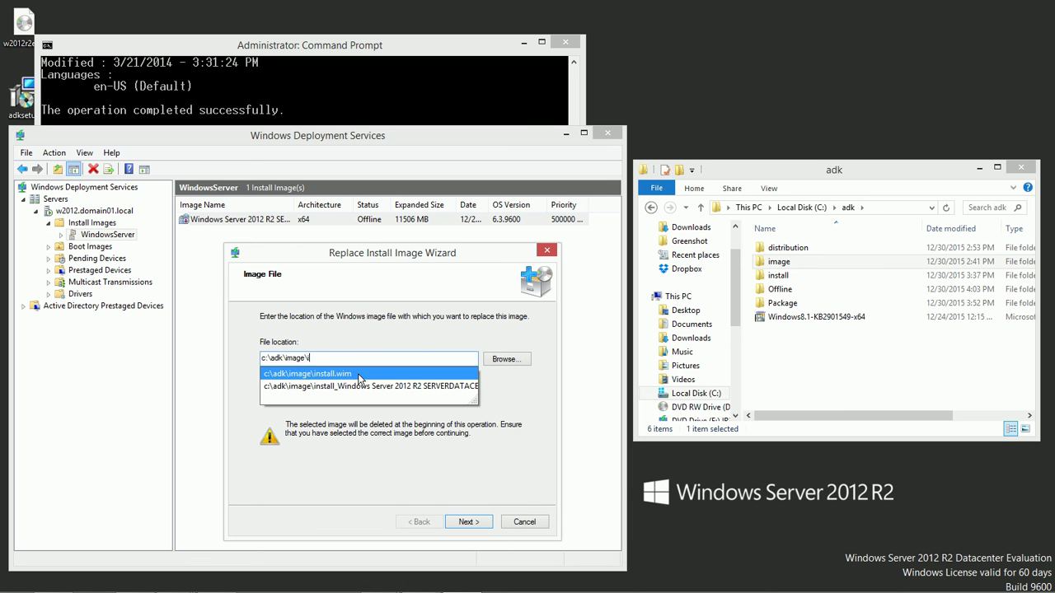
pyautogui.click(359, 375)
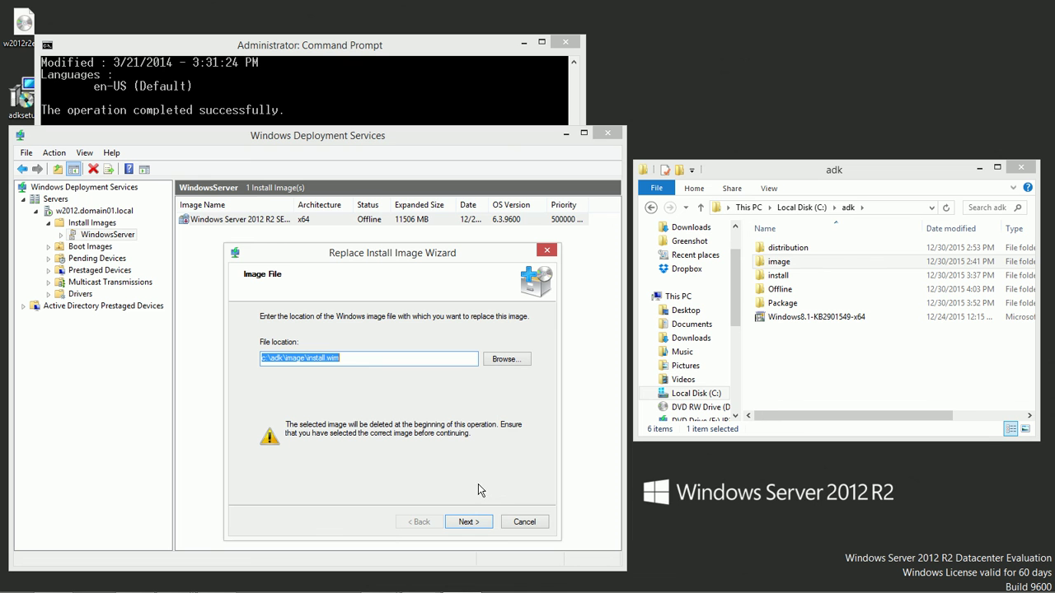
pyautogui.click(482, 522)
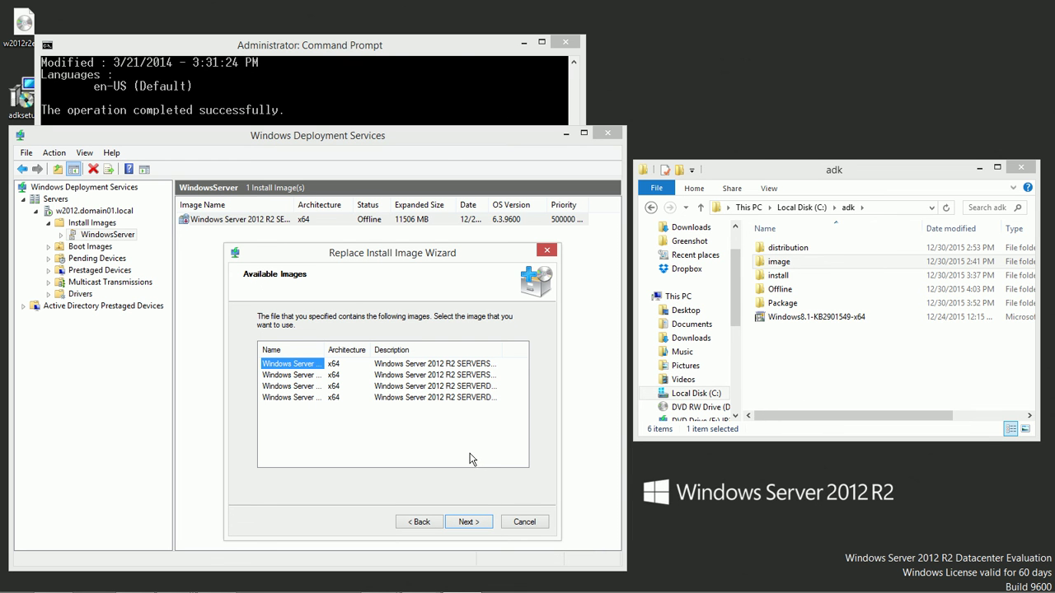
# Select the SERVERDATACENTER image, keep its existing name, and advance to the Summary page.
pyautogui.moveTo(324, 353); pyautogui.dragTo(451, 354)
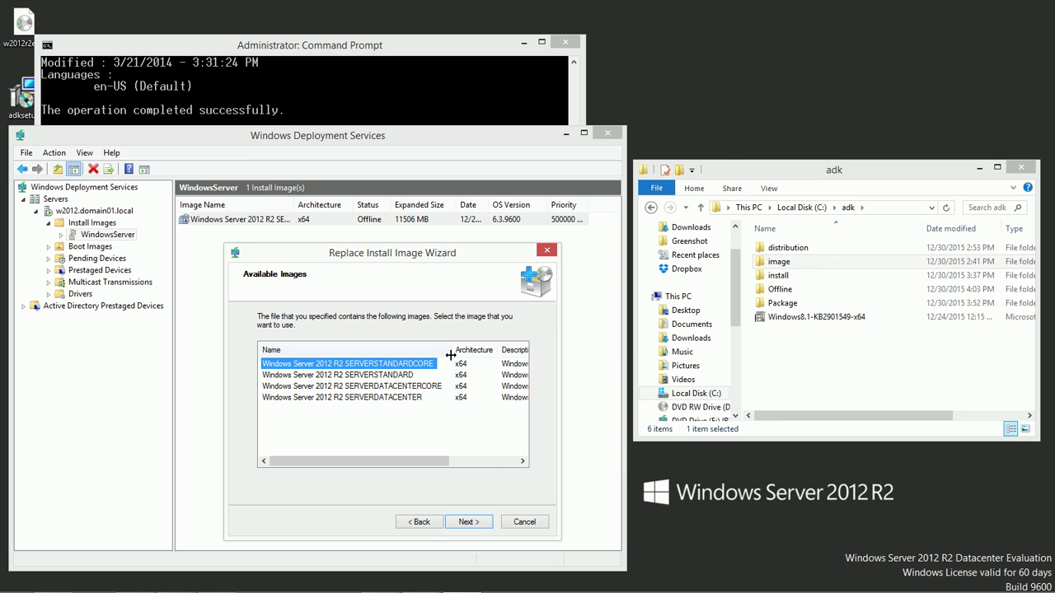
pyautogui.click(346, 398)
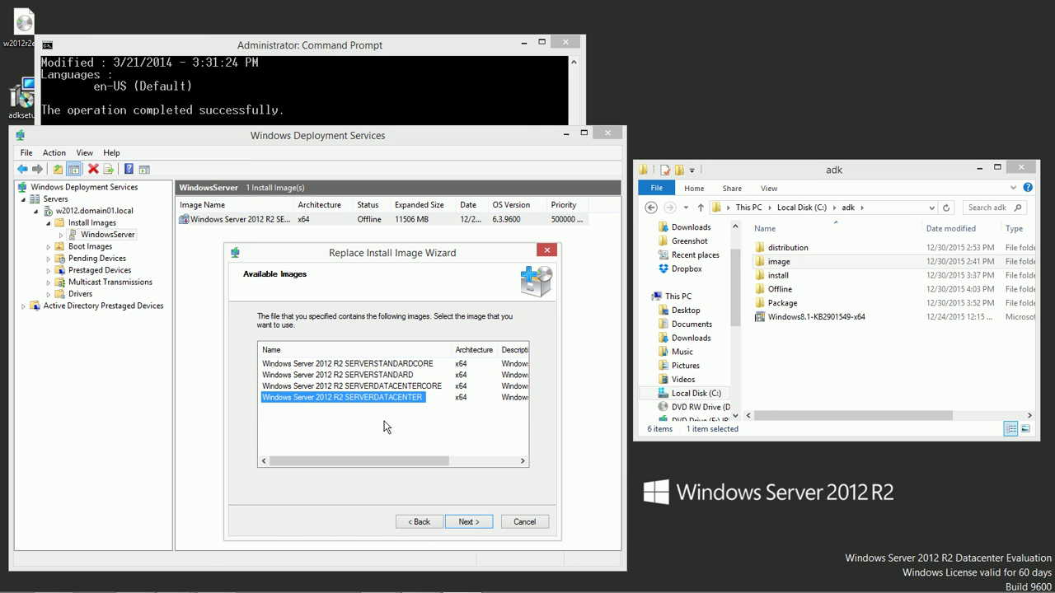
pyautogui.click(467, 522)
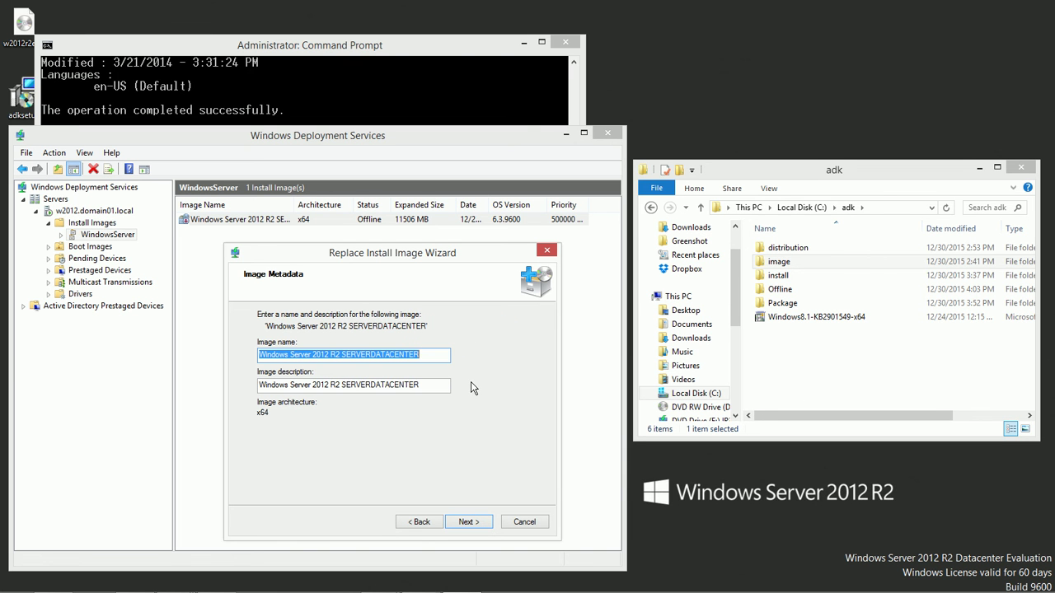
pyautogui.click(485, 525)
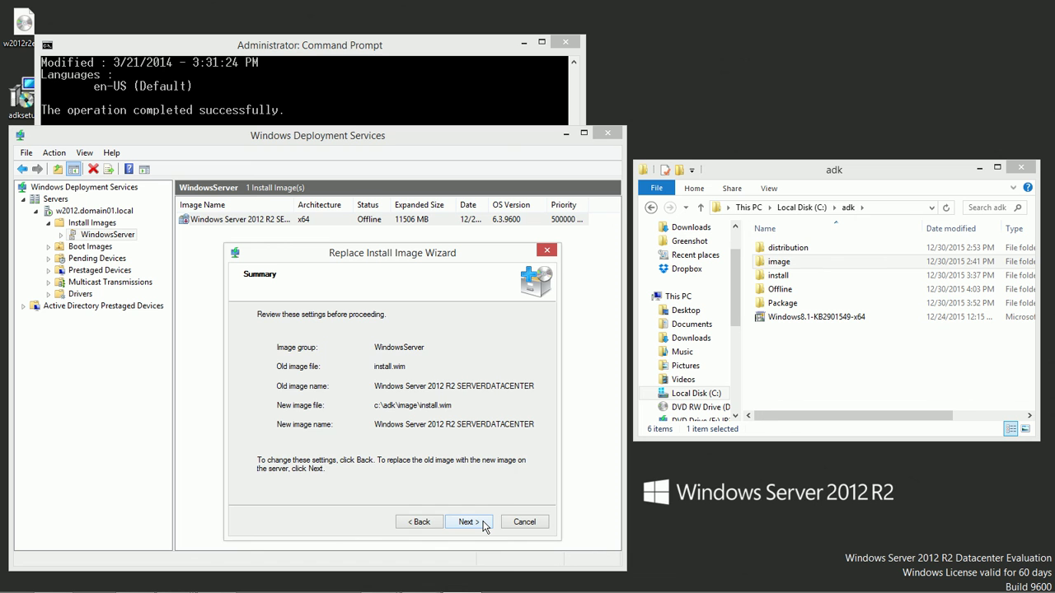
# Run the replacement and finish the wizard, leaving WindowsServer Online at 11584 MB.
pyautogui.click(484, 526)
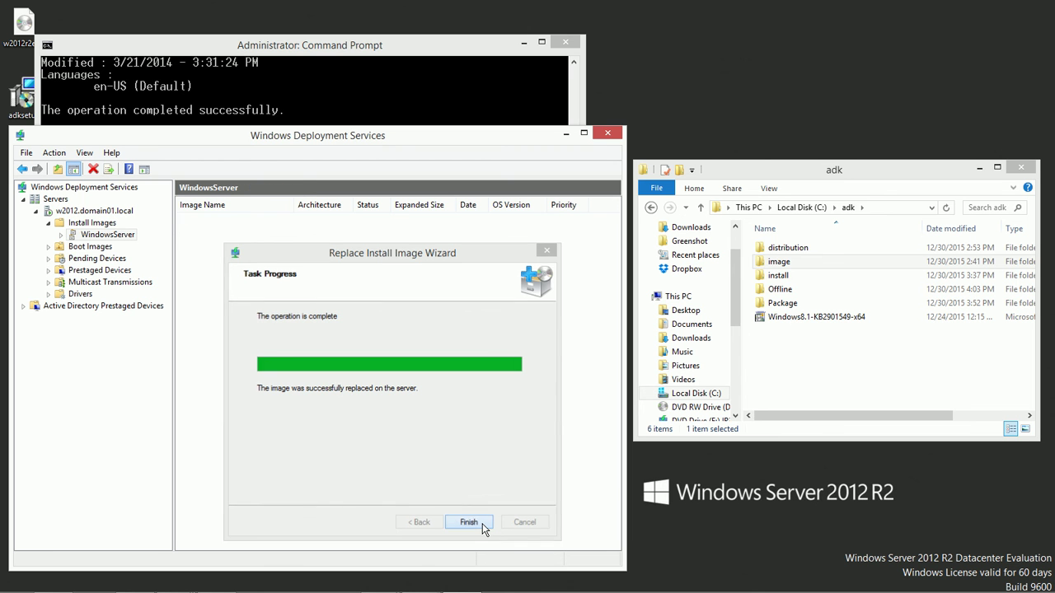
pyautogui.click(468, 523)
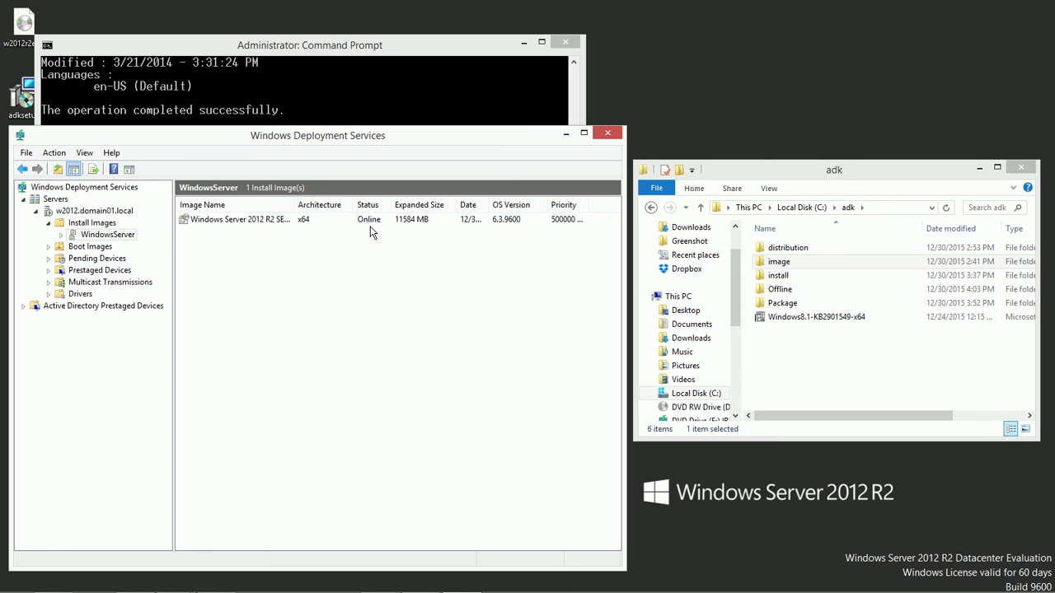